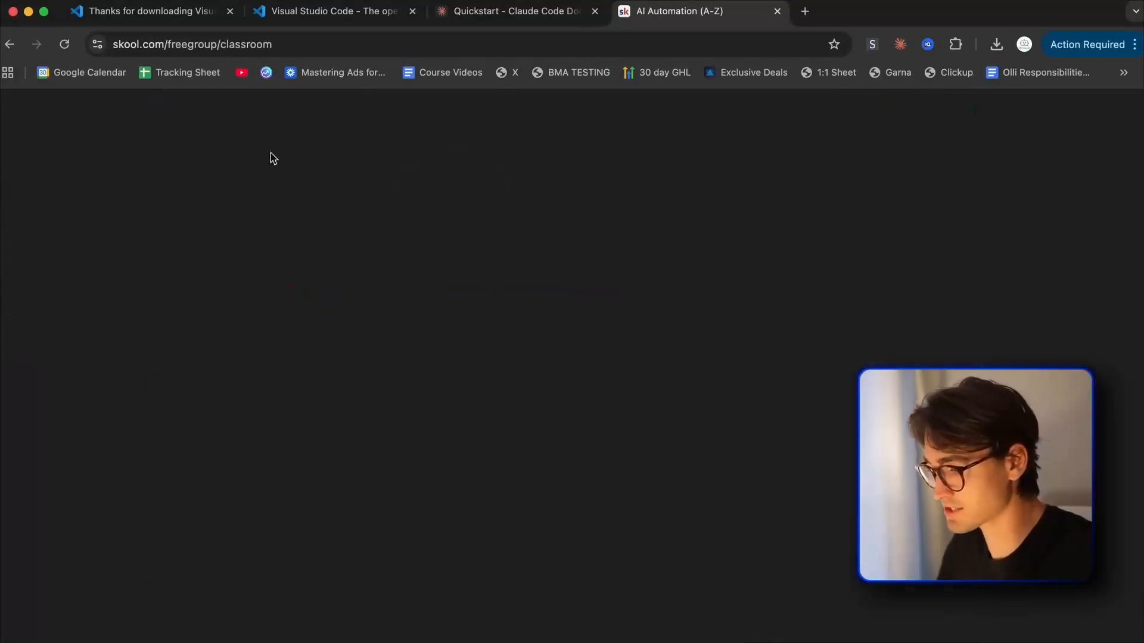
Open the AI Learning Hub course's Claude Skills lesson and follow its link to the shared Google Drive folder
click(560, 345)
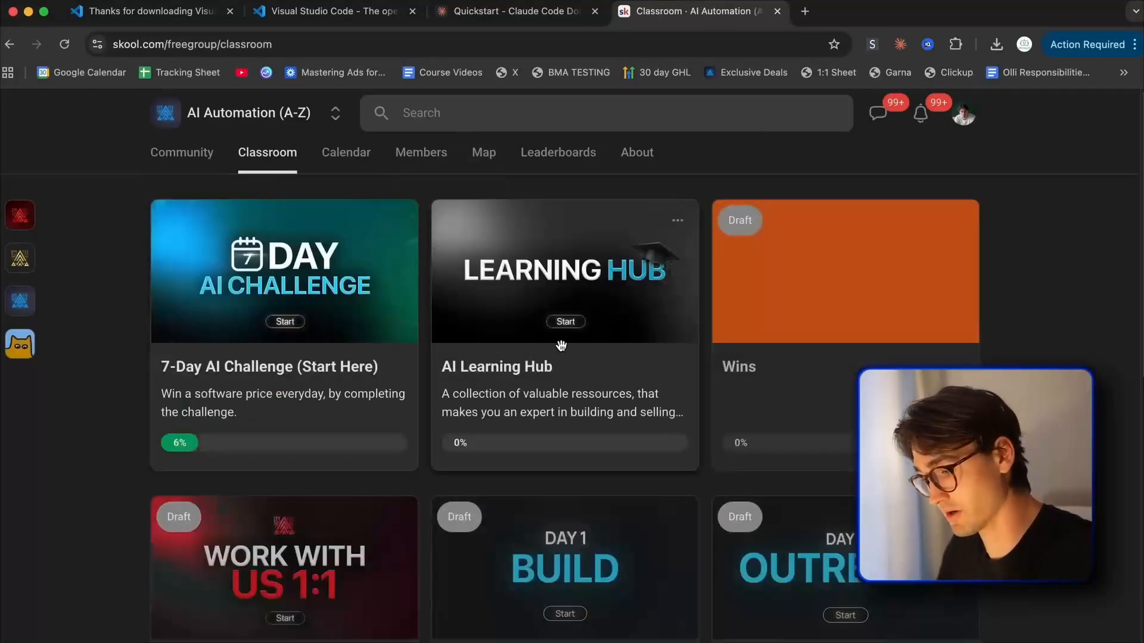
scroll(219, 441, down, 5)
scroll(219, 441, down, 8)
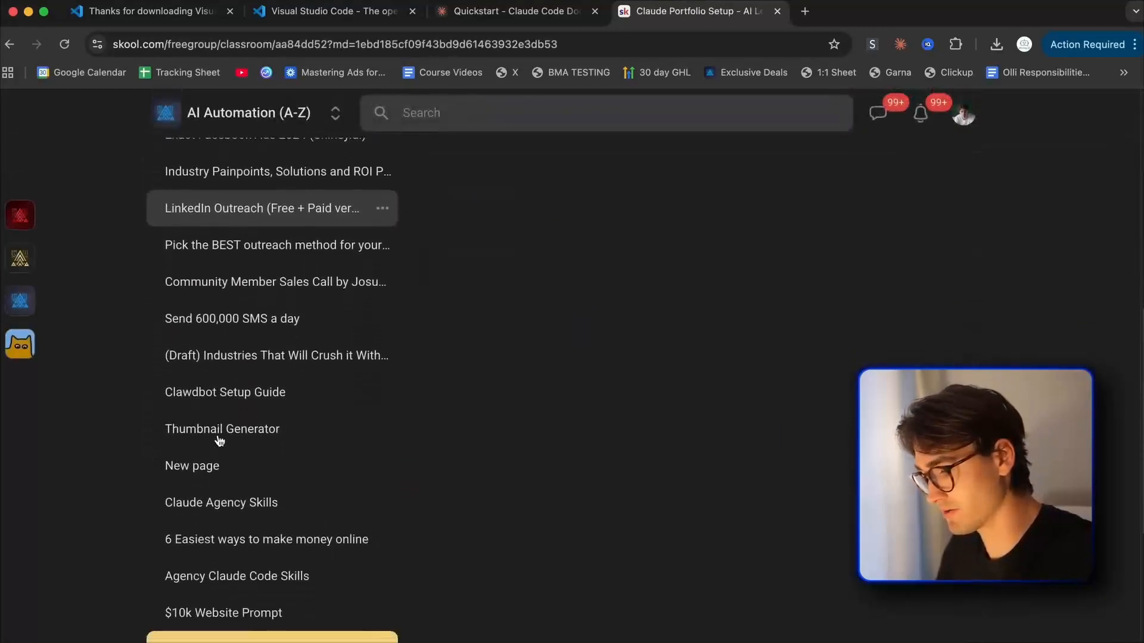
click(191, 352)
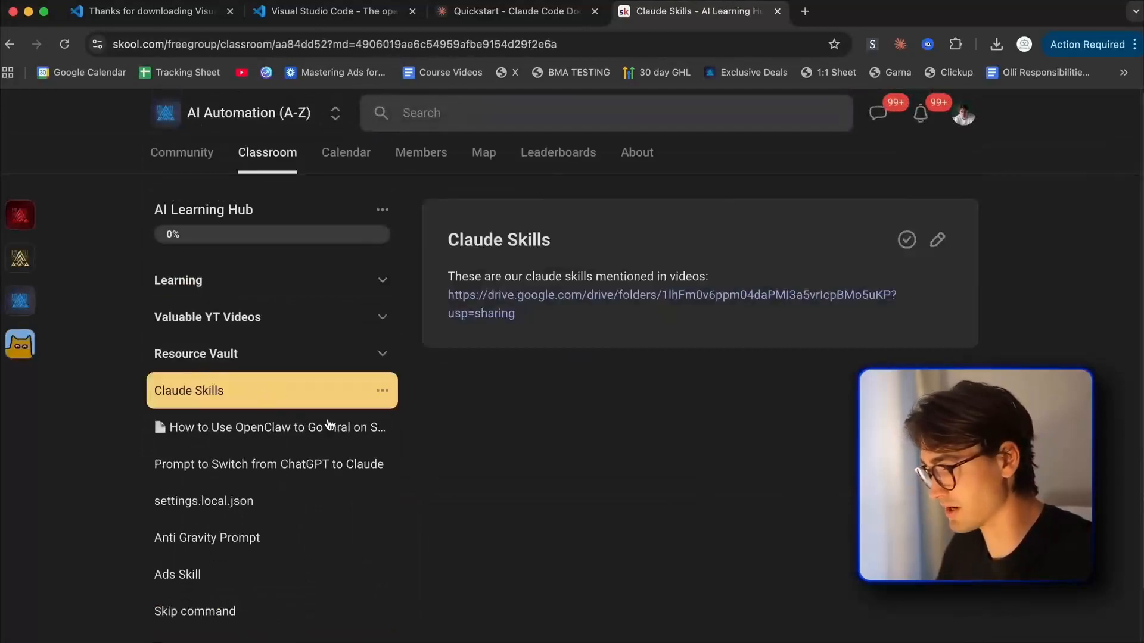
click(577, 365)
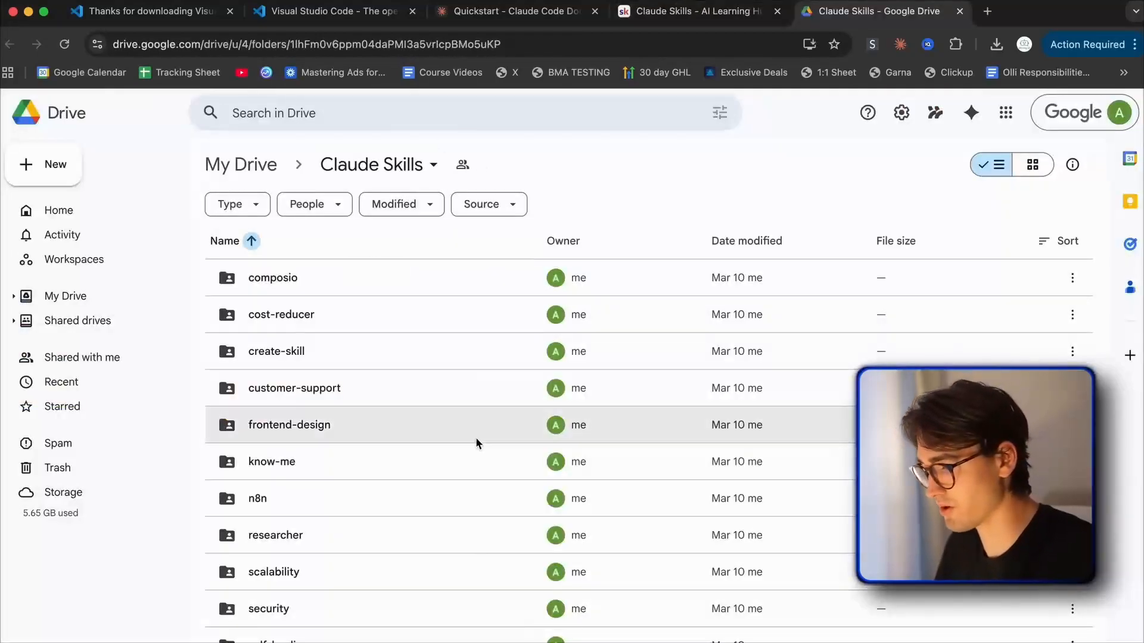
Download the whole Claude Skills folder from Drive
click(408, 167)
click(450, 165)
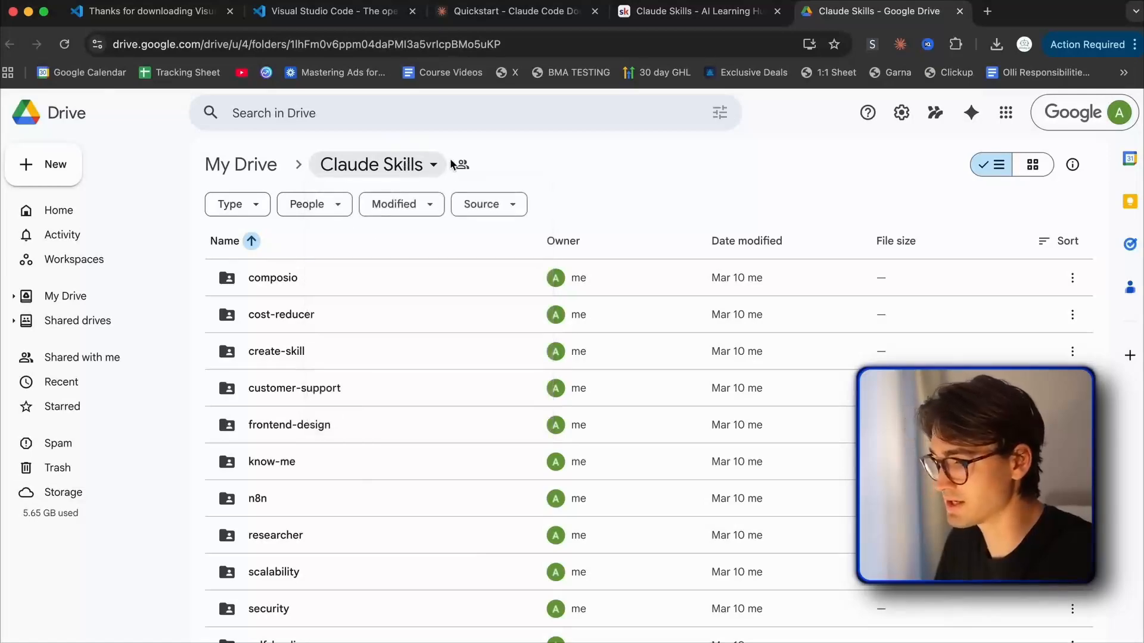
click(400, 158)
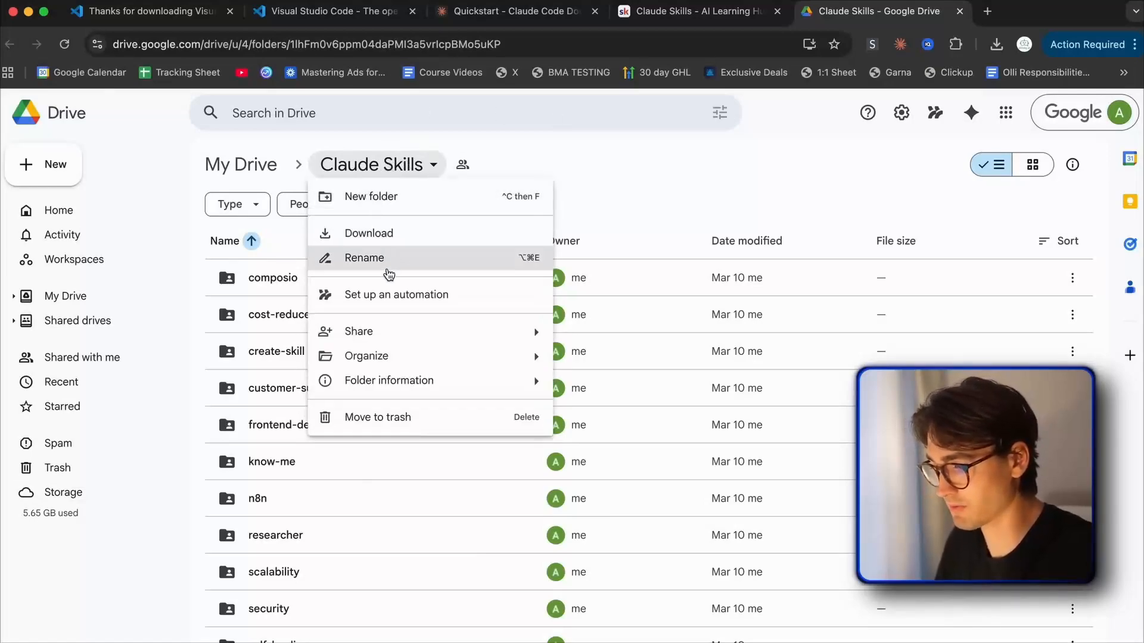
click(397, 238)
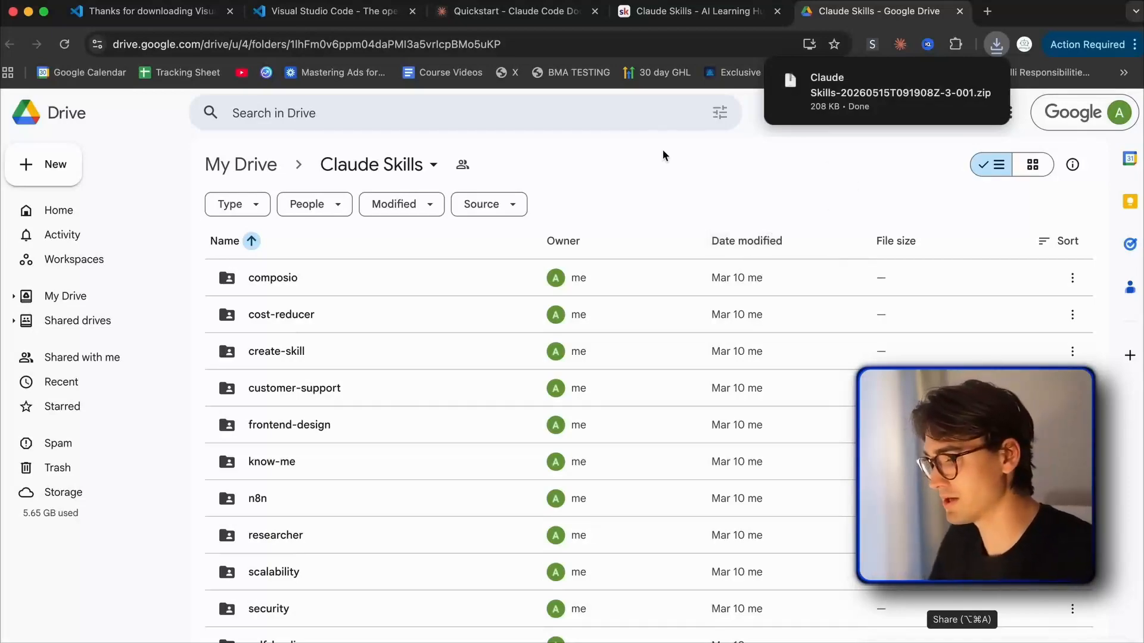
Examine the SKILL.md file in the composio folder, then return to the Claude Skills folder
double_click(350, 281)
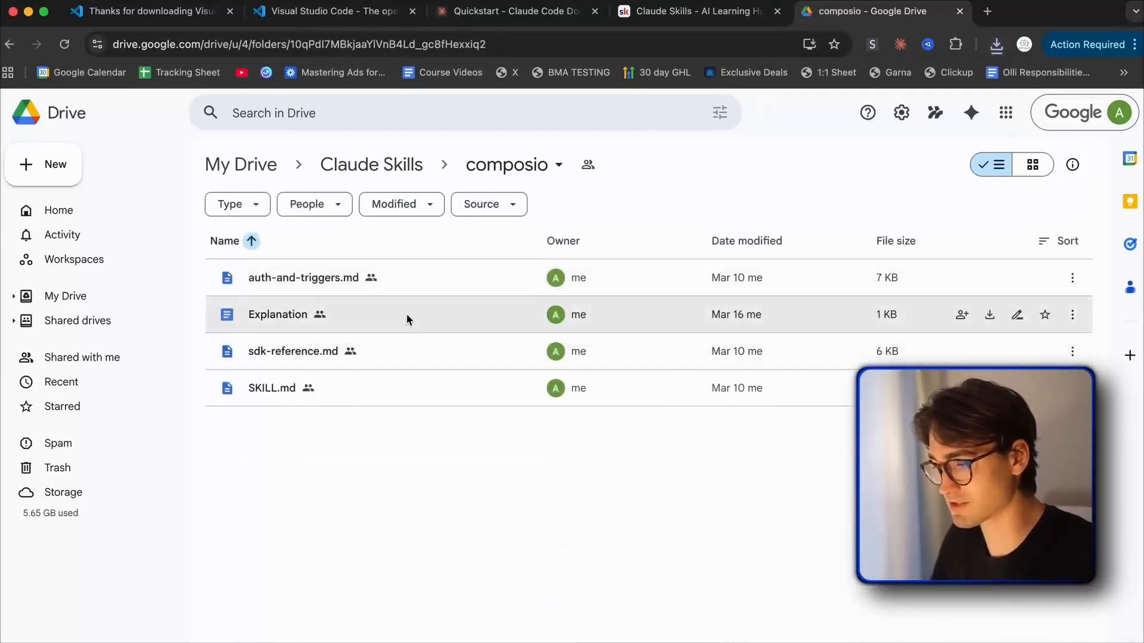
double_click(401, 388)
scroll(610, 443, down, 3)
scroll(610, 438, down, 15)
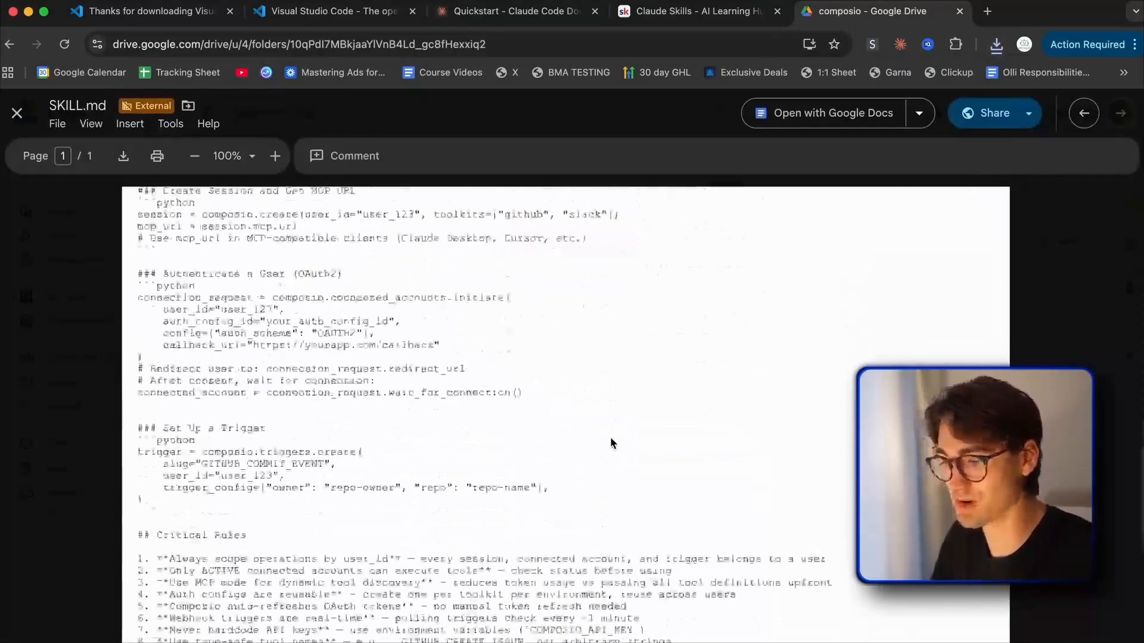
scroll(610, 437, up, 10)
scroll(610, 437, up, 5)
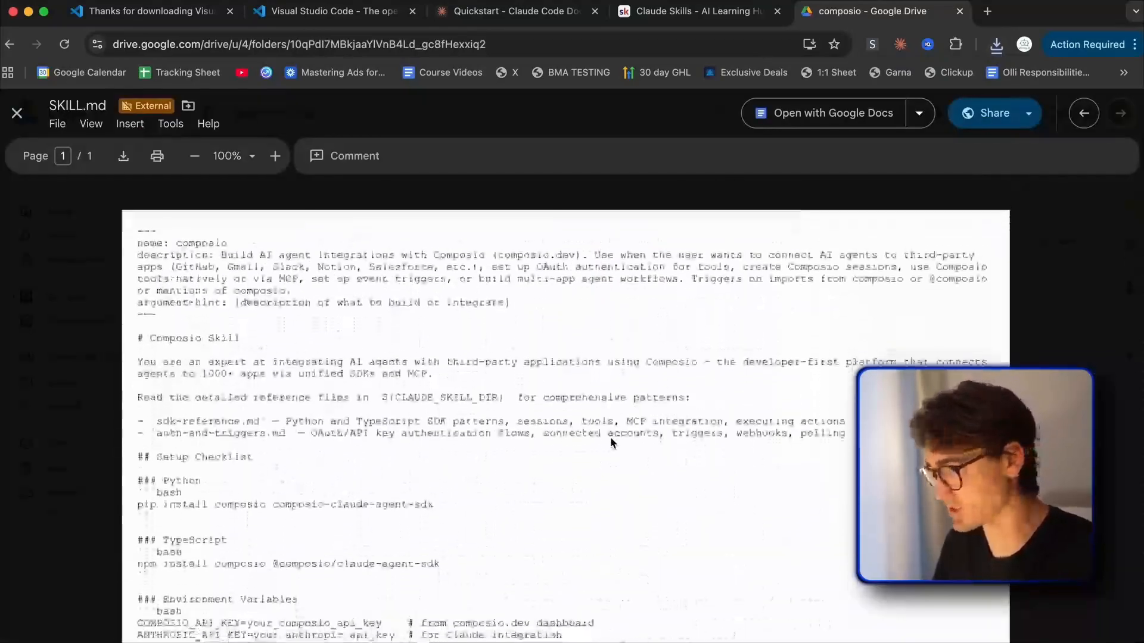
key(Escape)
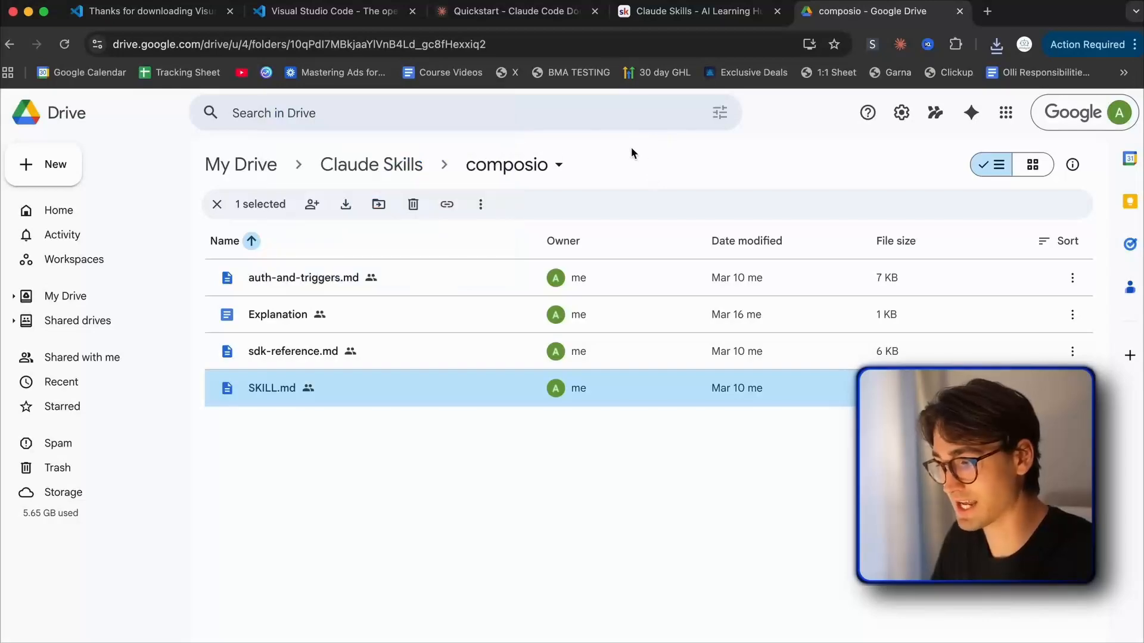
click(396, 164)
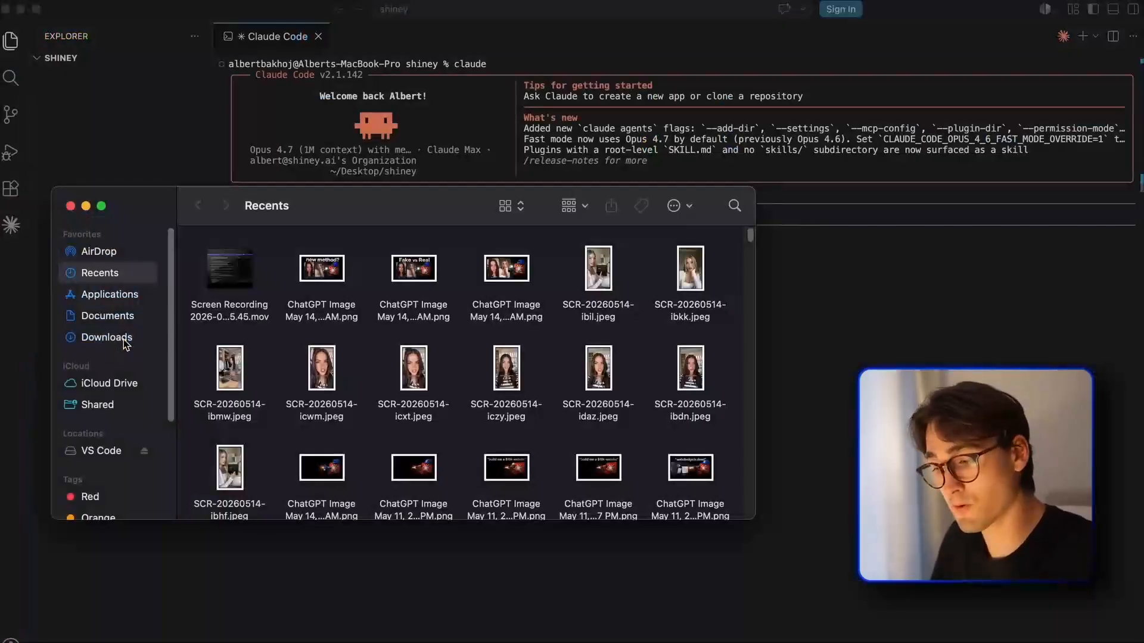
In Finder, extract the downloaded Claude Skills zip archive in Downloads and move the window out of the way
click(106, 337)
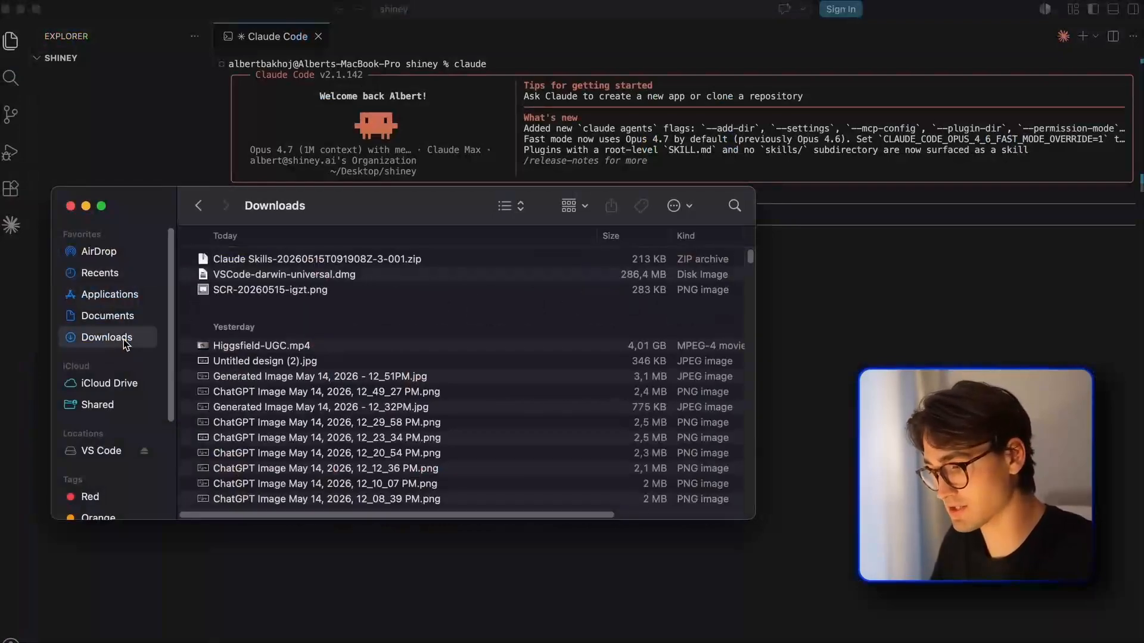
double_click(292, 263)
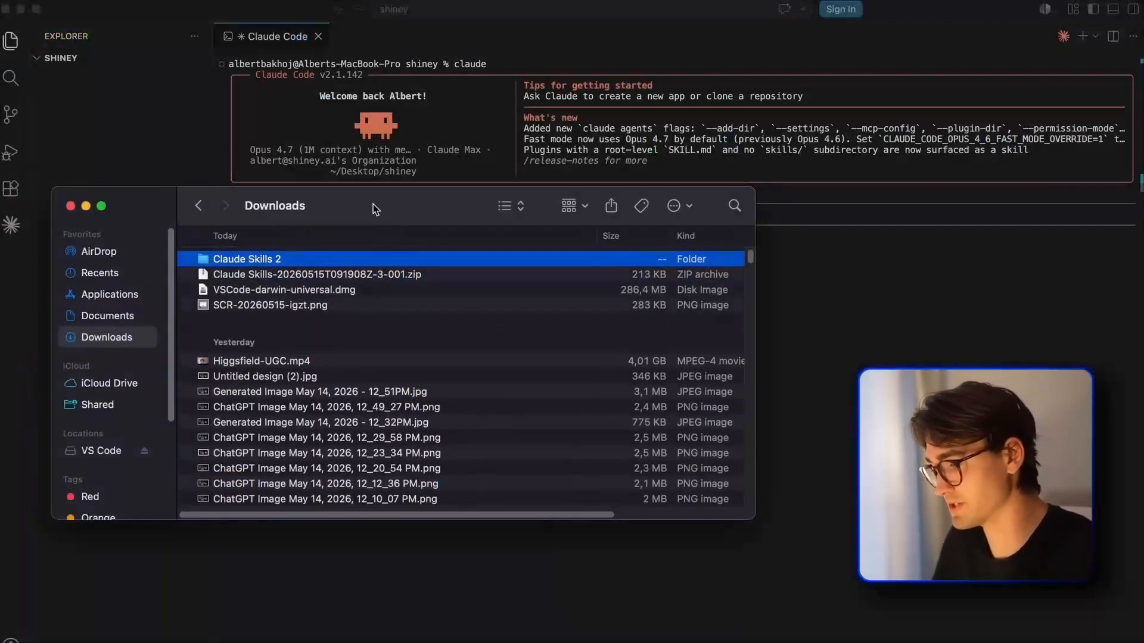
drag(373, 204, 781, 345)
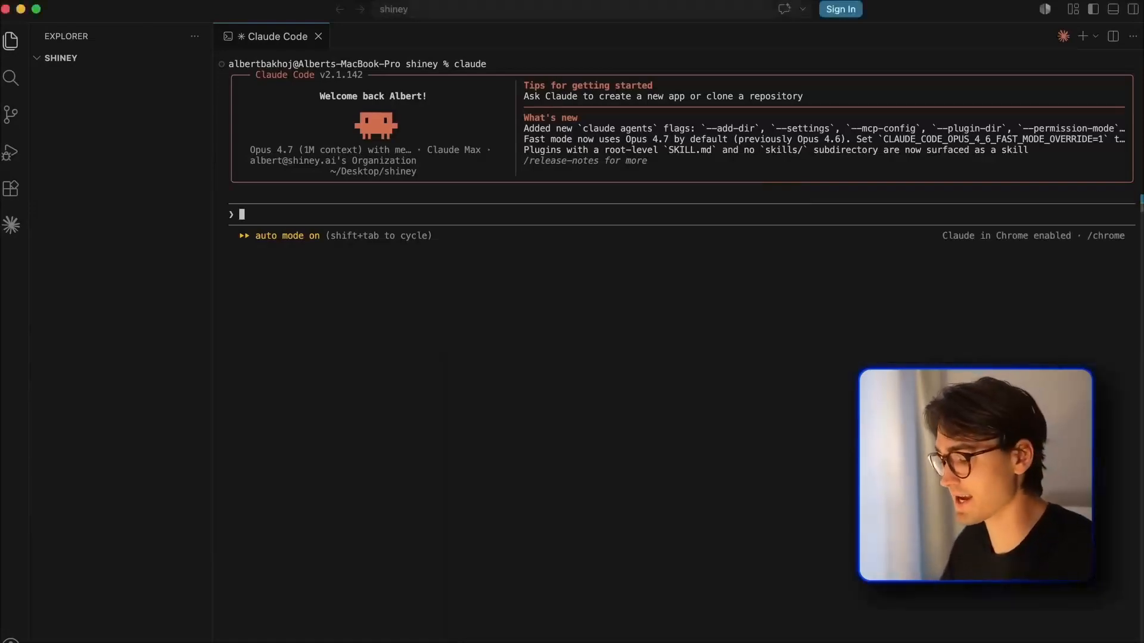
Begin the Claude Code prompt in VS Code with "Inside of my folder "Claude Skills 2" in my downloads.", checking the folder name in Finder
text(Inside of my fold)
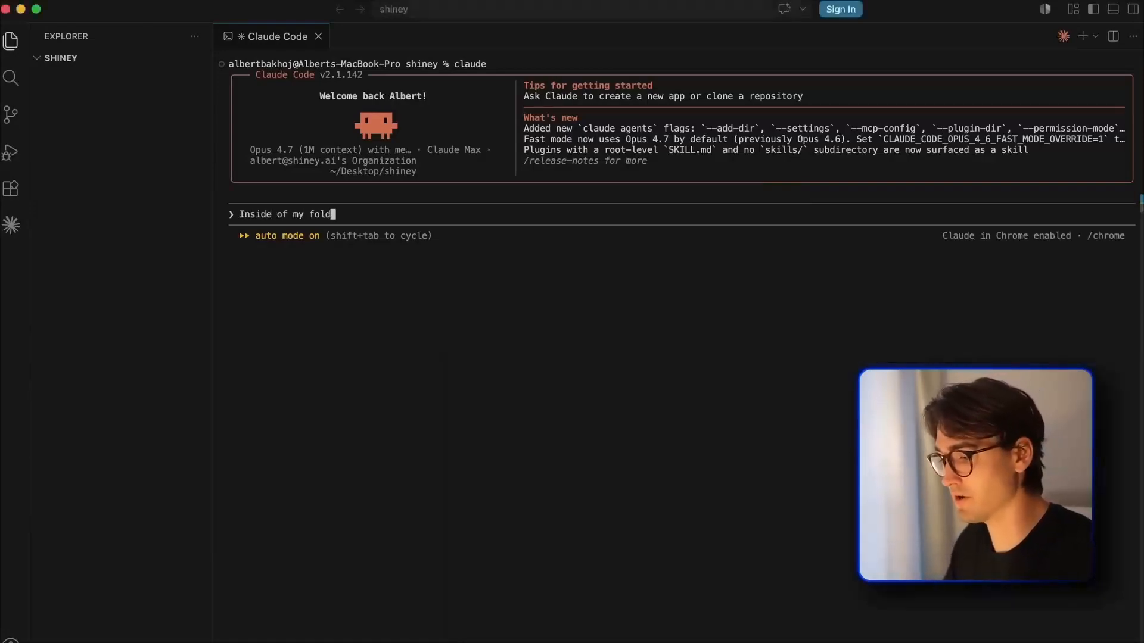
text(er "Claude Skills 2)
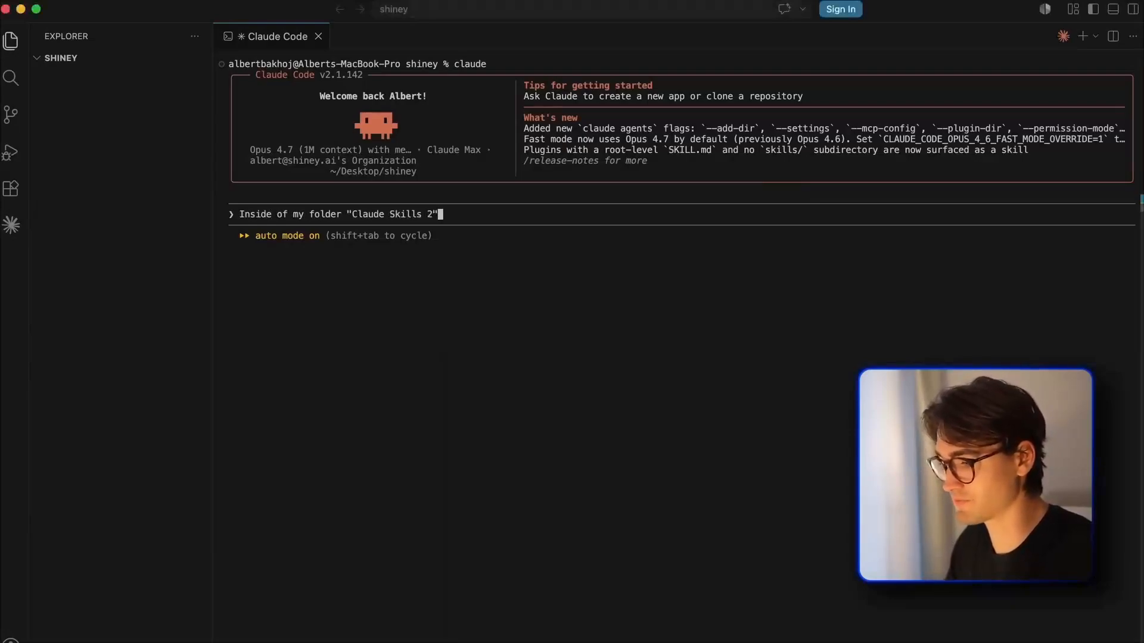
key(shift+Return)
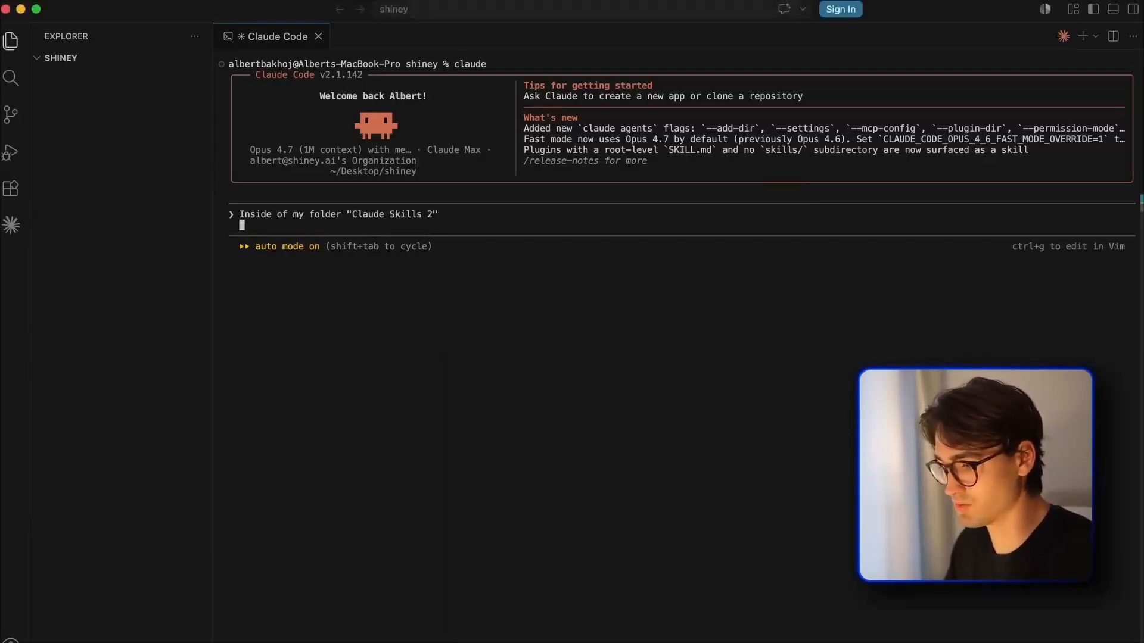
key(ctrl+Up)
click(724, 482)
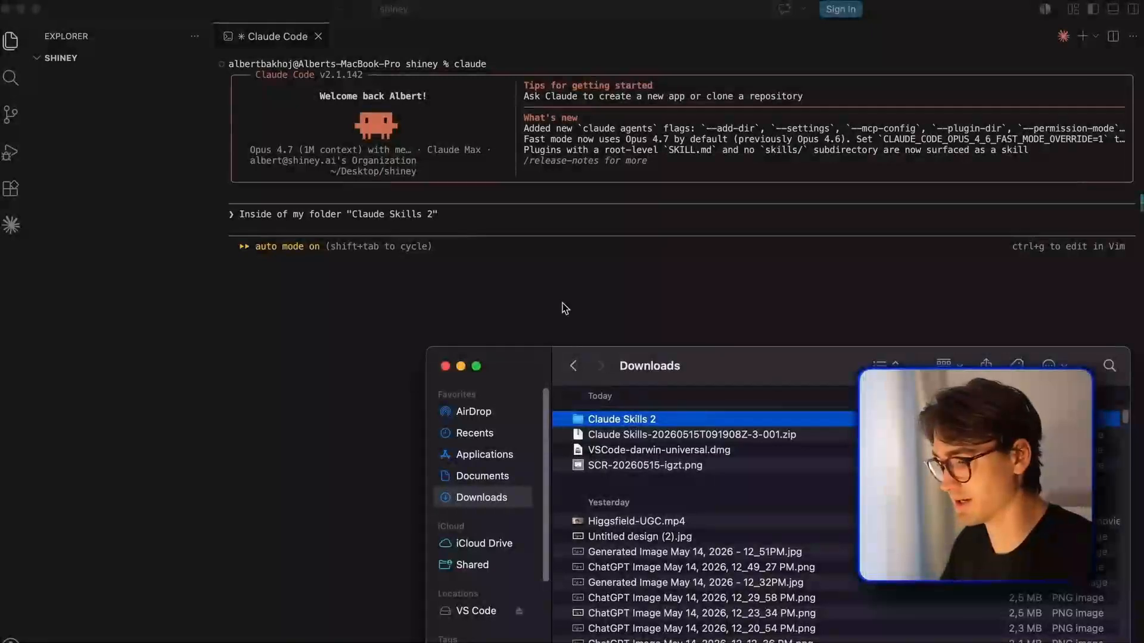
click(582, 203)
key(BackSpace)
text(in my downloads.)
key(super+Tab)
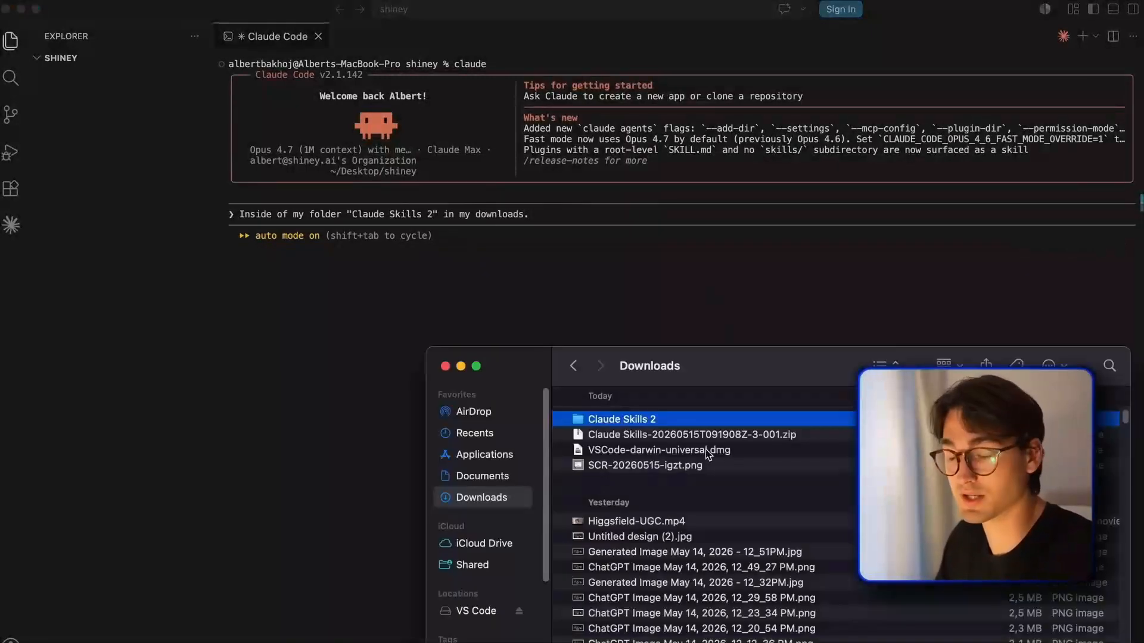
click(616, 262)
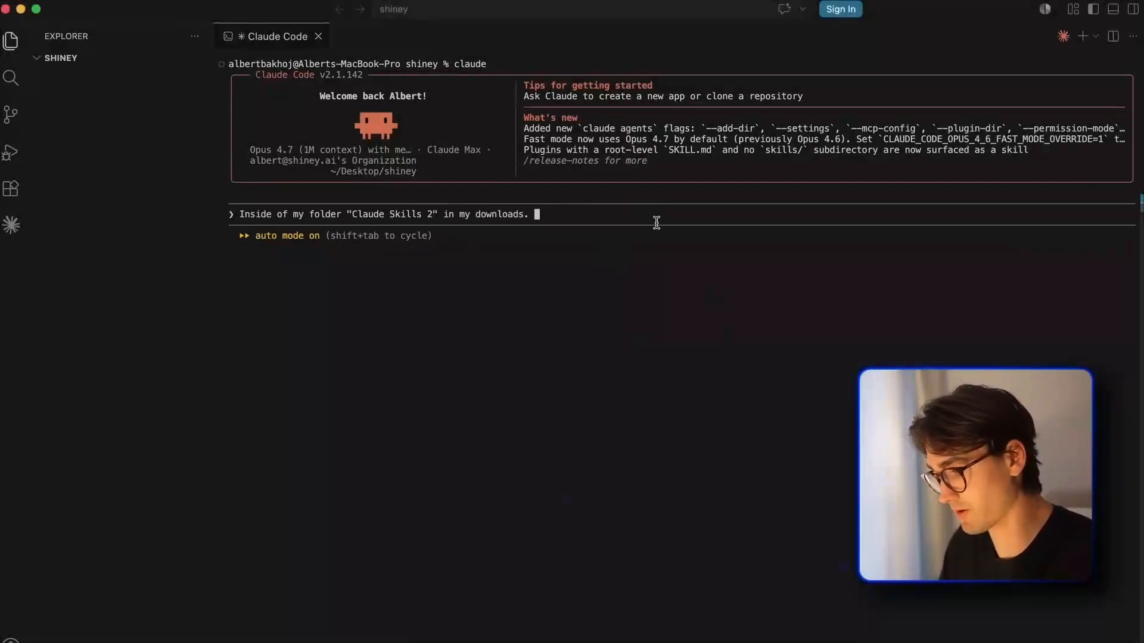
Add the prompt paragraph "I want you to install these skills in this project folder "shiney". Where we are right now."
key(shift+Return)
text(I want you to i)
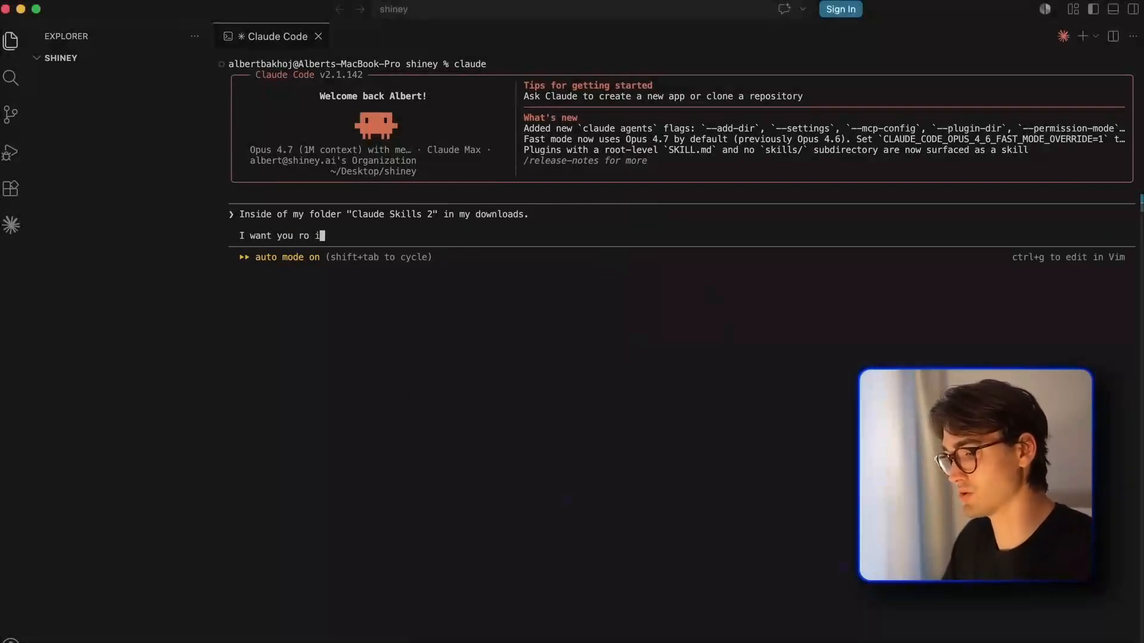
text(nsta)
key(BackSpace)
key(BackSpace)
key(BackSpace)
key(BackSpace)
key(BackSpace)
key(BackSpace)
key(BackSpace)
key(BackSpace)
text(to install th)
text(ese skills)
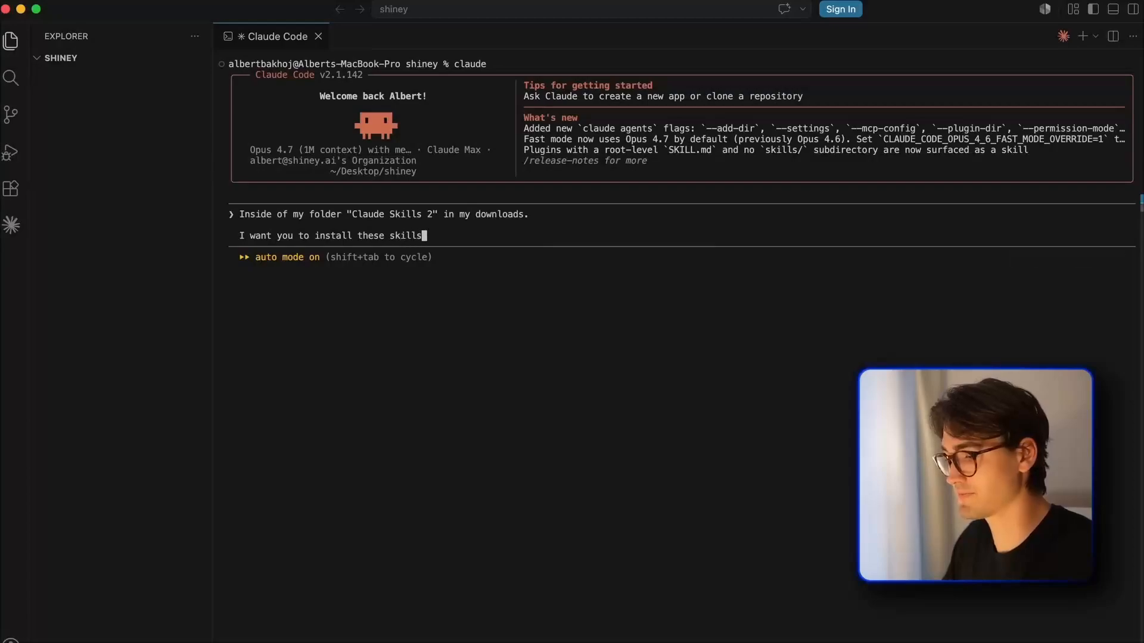
text( ins this)
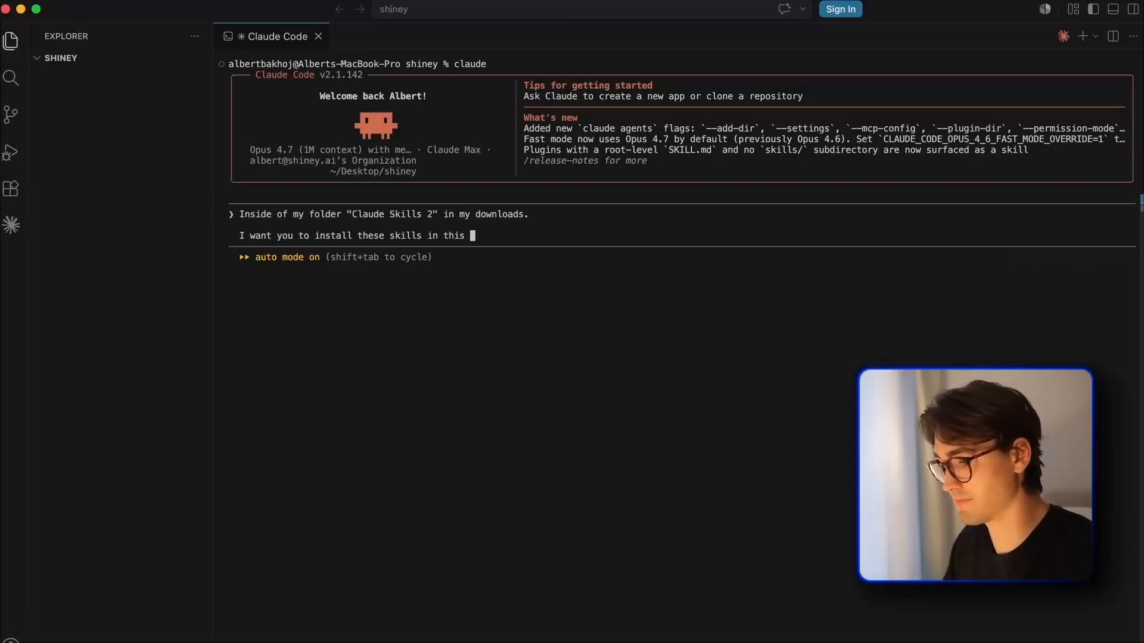
text(nprojec)
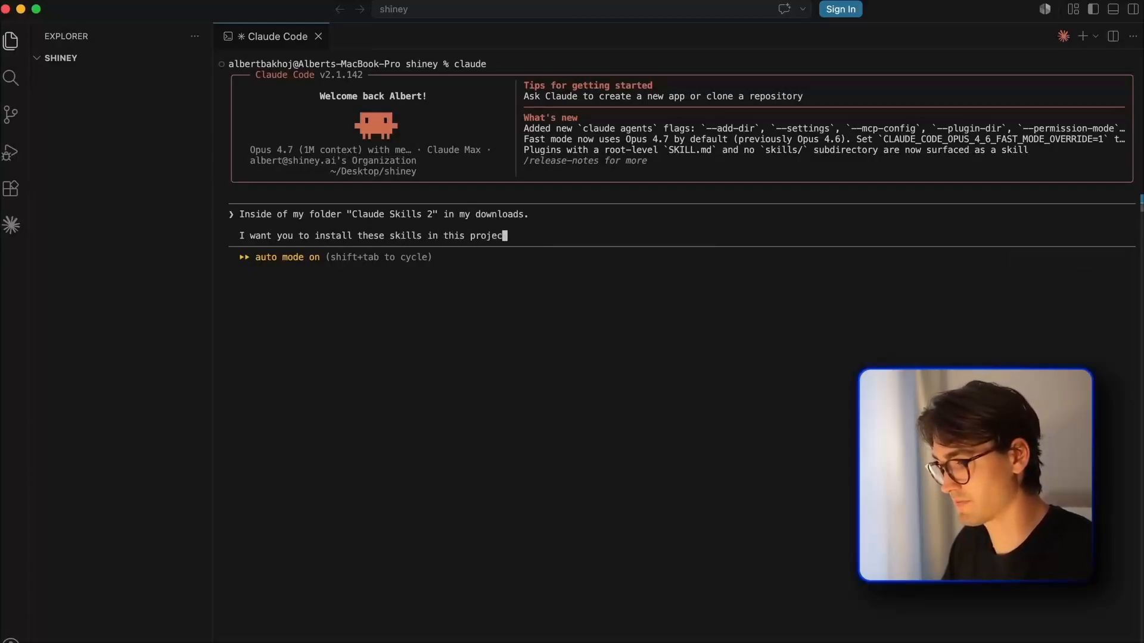
text(t folder "si)
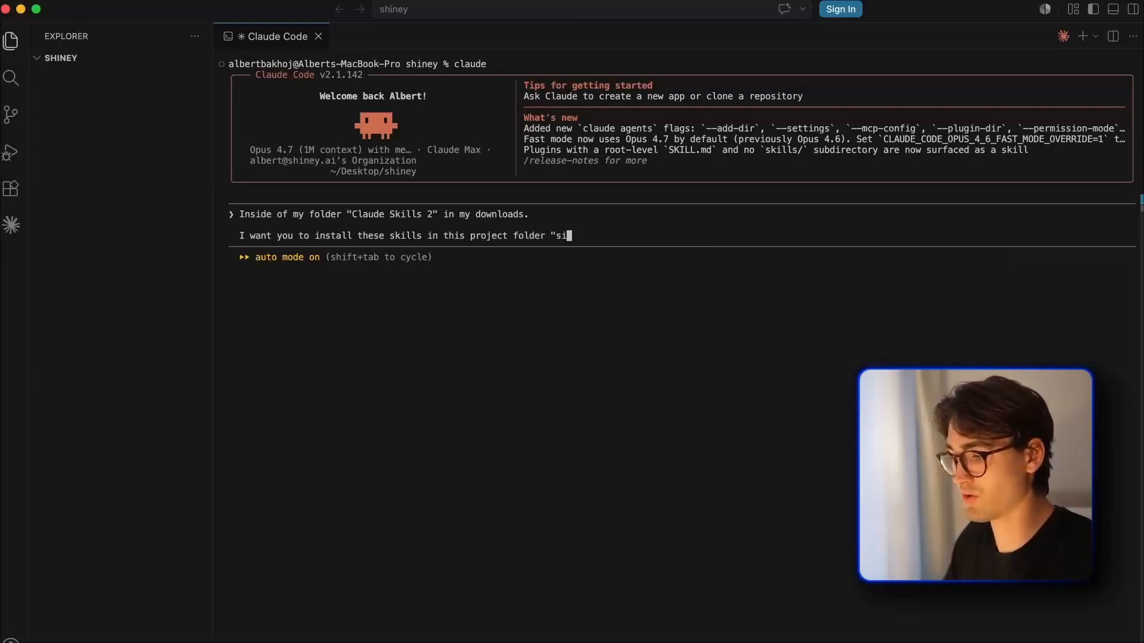
key(BackSpace)
text(hiney". Whe)
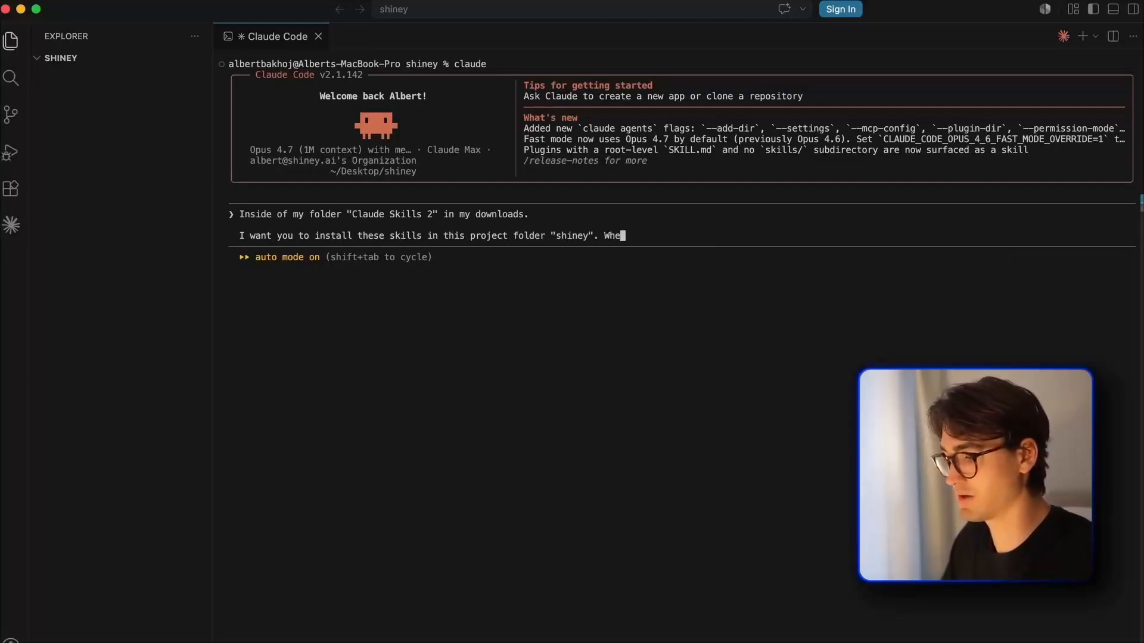
text(re we are right now.)
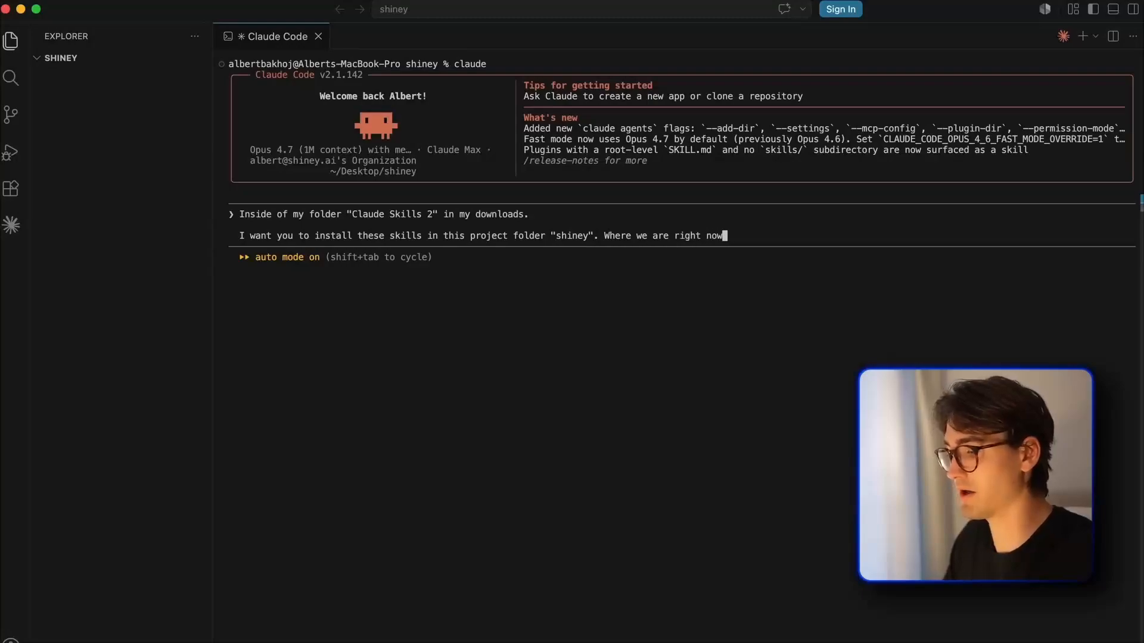
Add the prompt paragraph "I want you to research the documentation for installing Claude skills in a project."
key(shift+Return)
key(shift+Return)
text(I want you to )
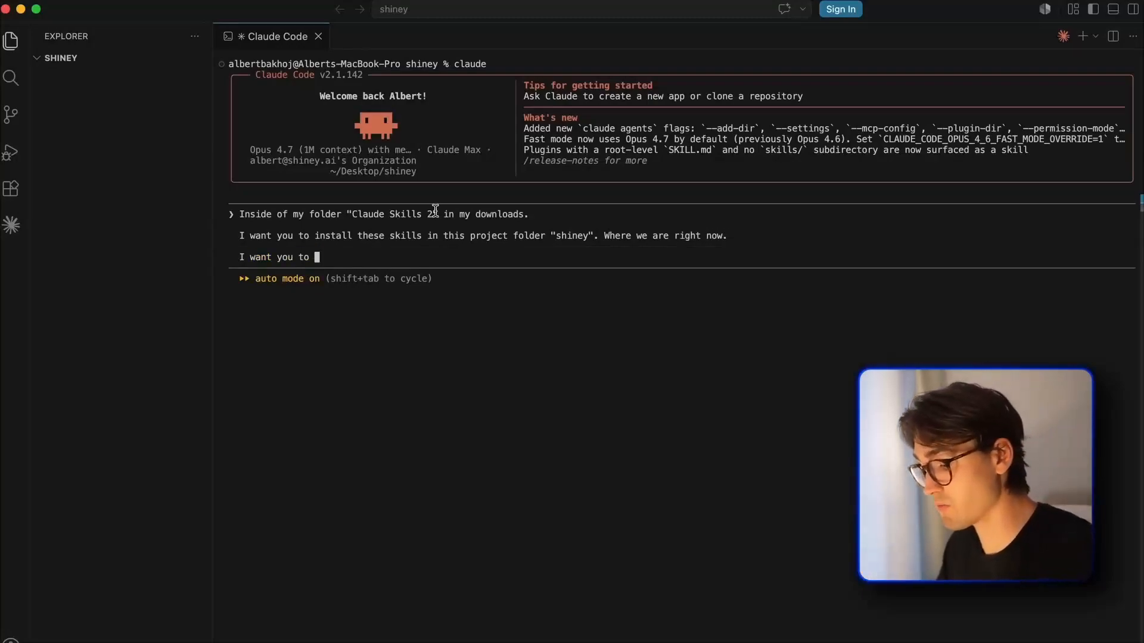
text(research the do)
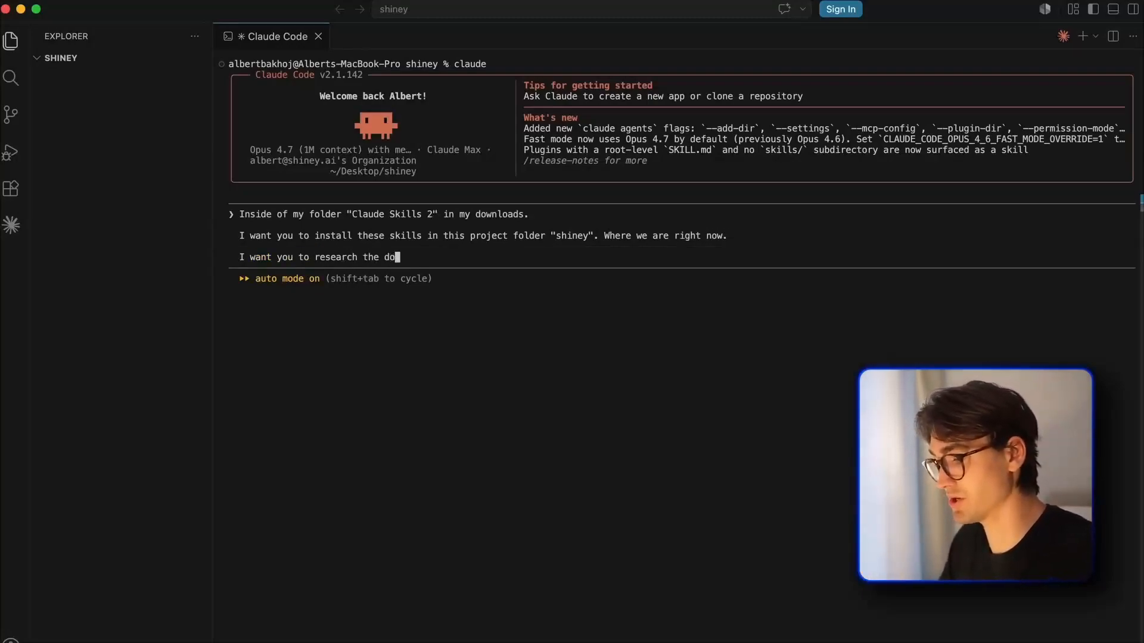
text(cumentation for Cla)
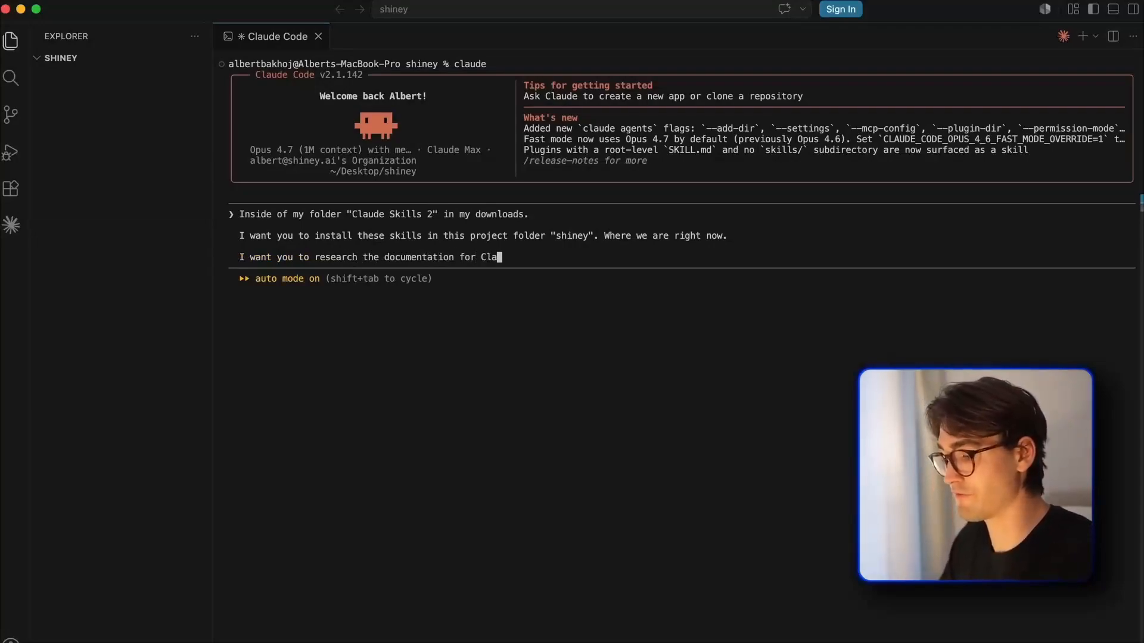
text(ude skills in a project.)
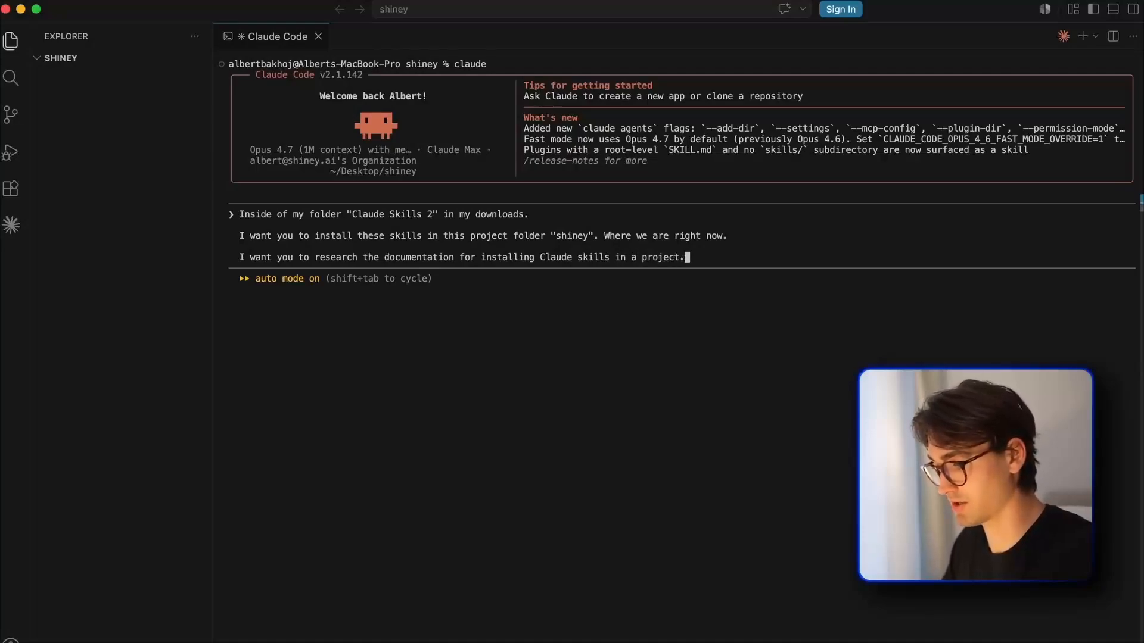
Finish the prompt with "Please research that, and install these skills in this current folder." and submit it
key(shift+Return)
key(shift+Return)
text(Please research that, and )
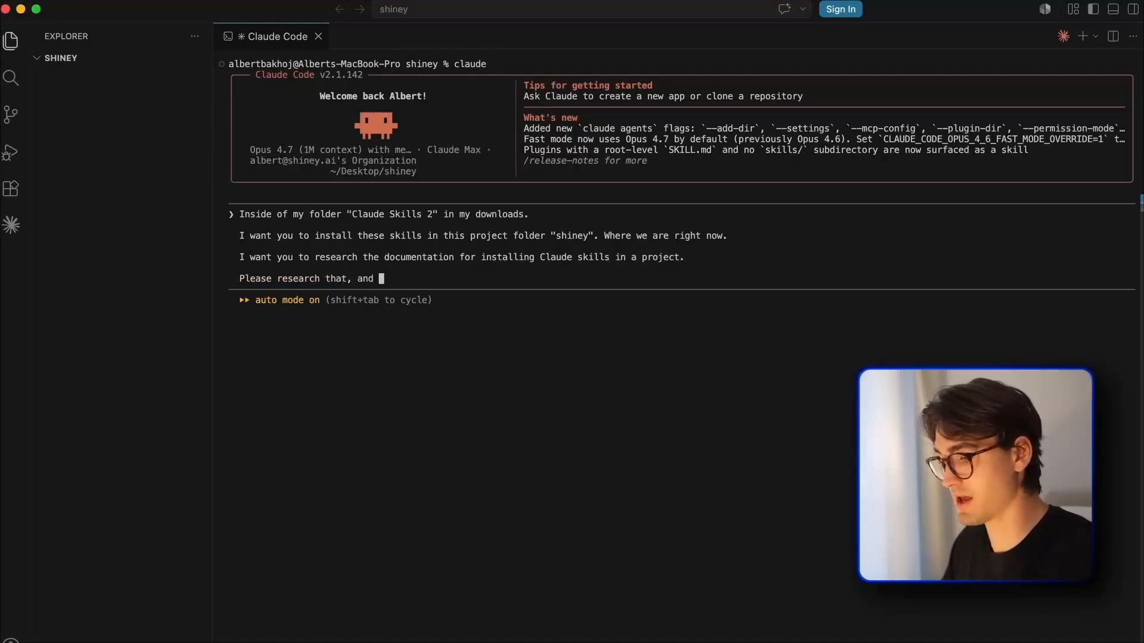
text(install these skills in this curren)
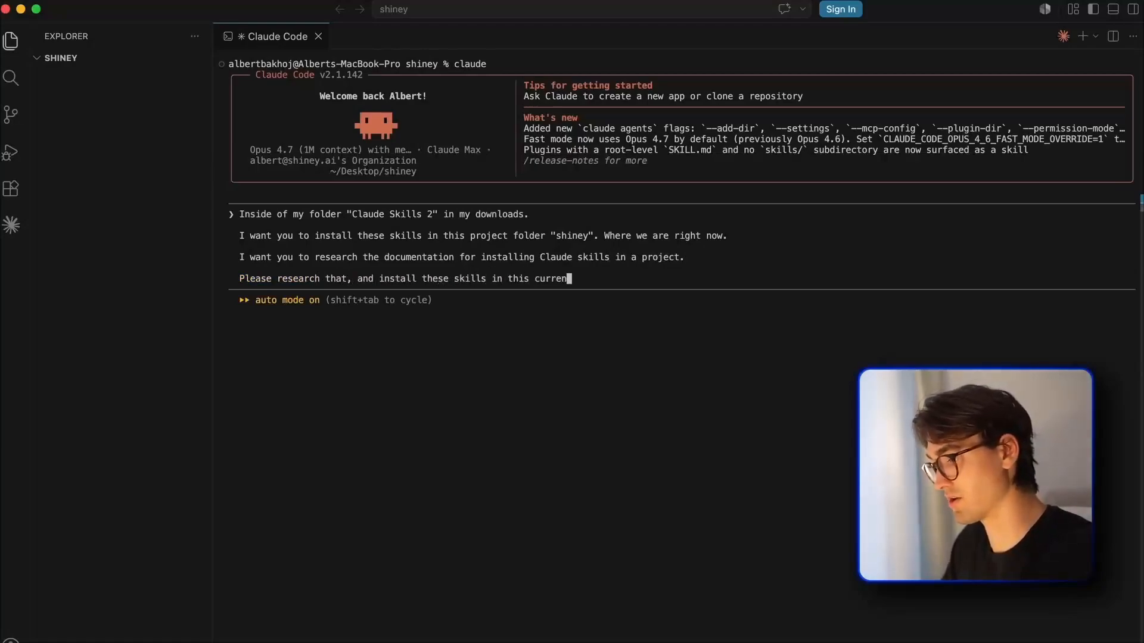
text(r.)
key(Return)
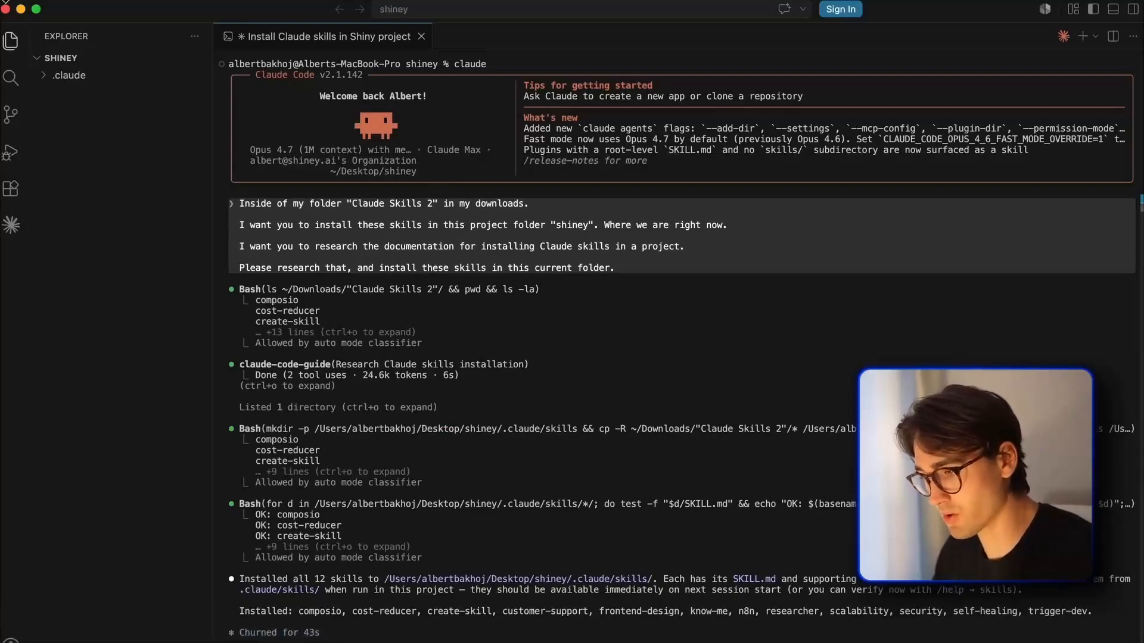
Look through the installed skill folders inside .claude/skills, from composio to know-me, and collapse the folder again
click(77, 76)
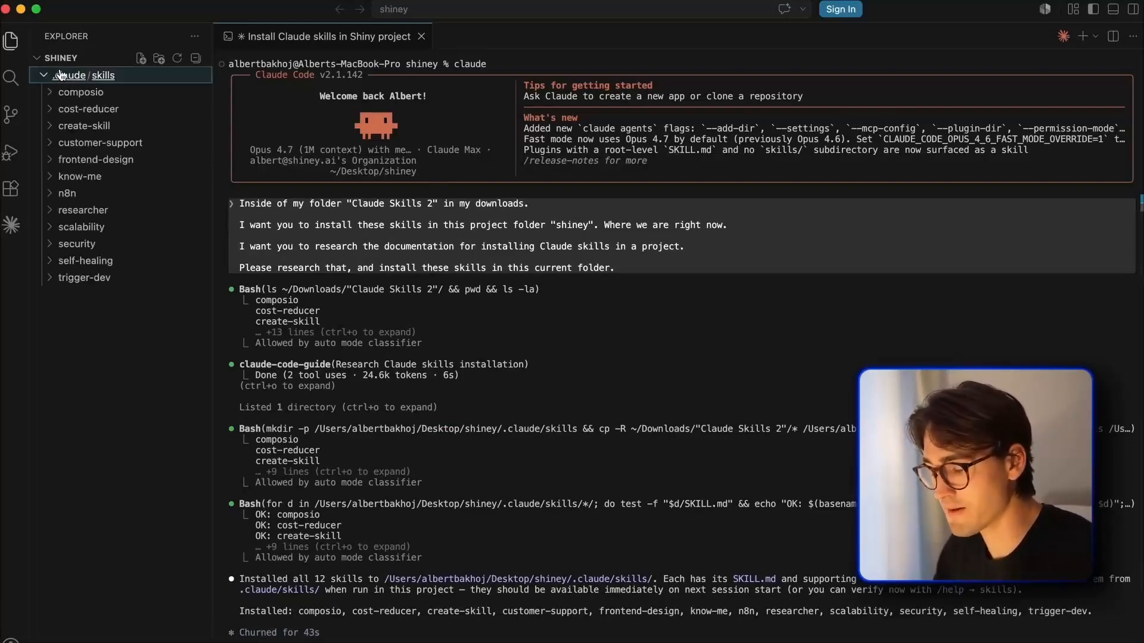
click(99, 93)
click(98, 92)
click(95, 110)
click(95, 110)
click(94, 126)
click(94, 127)
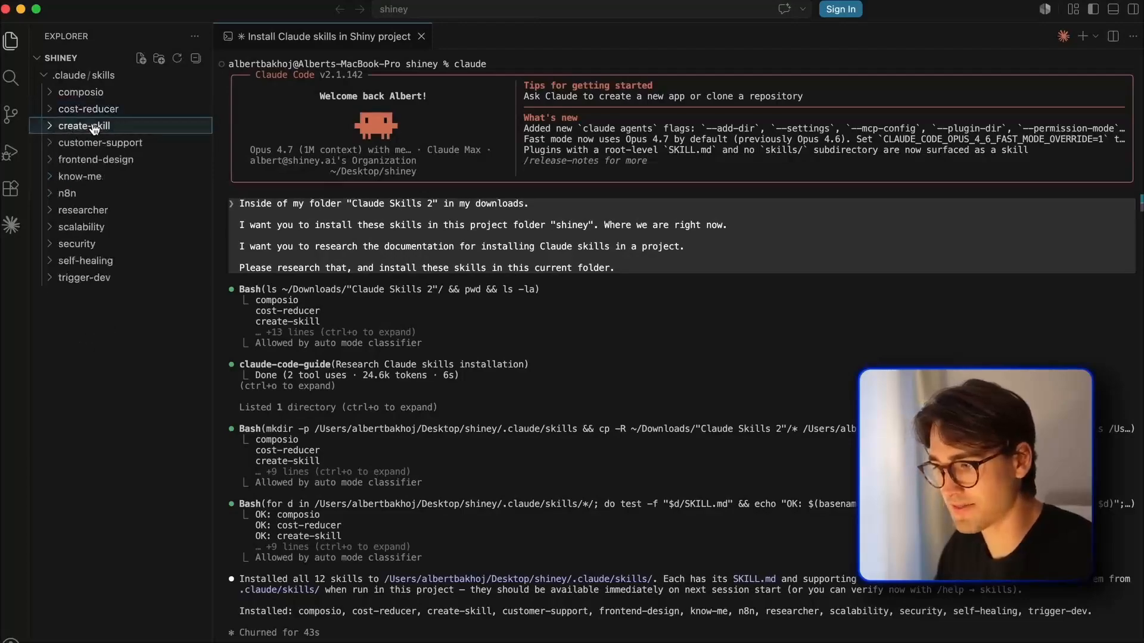
click(80, 143)
click(80, 143)
click(77, 160)
click(74, 163)
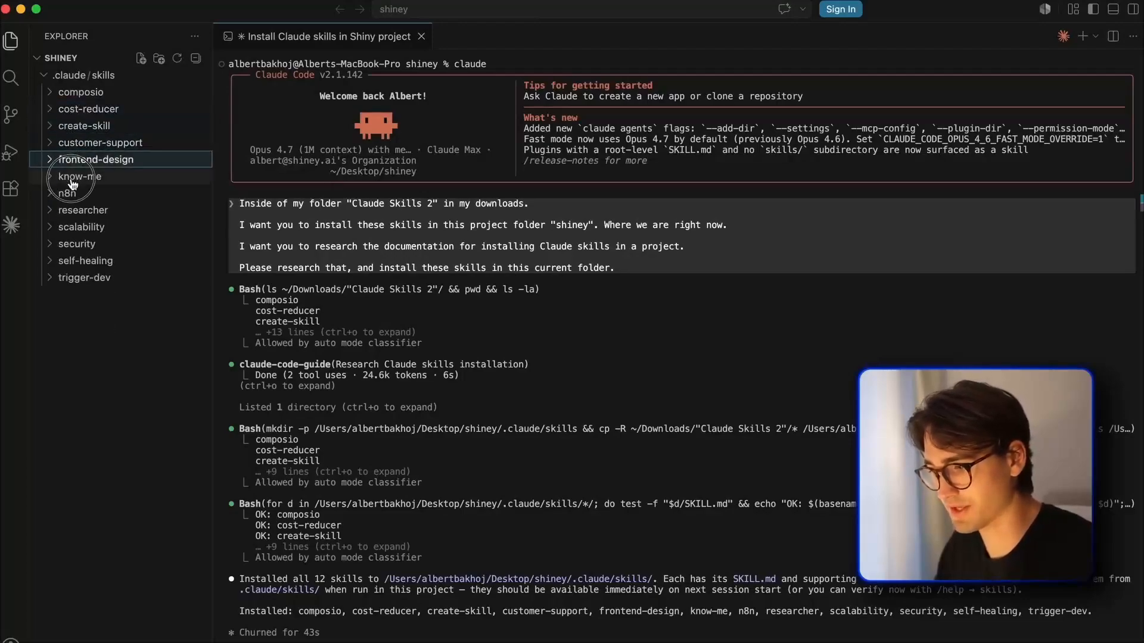
click(71, 178)
click(71, 178)
click(69, 76)
Reset the Claude Code conversation with the /clear command
click(477, 621)
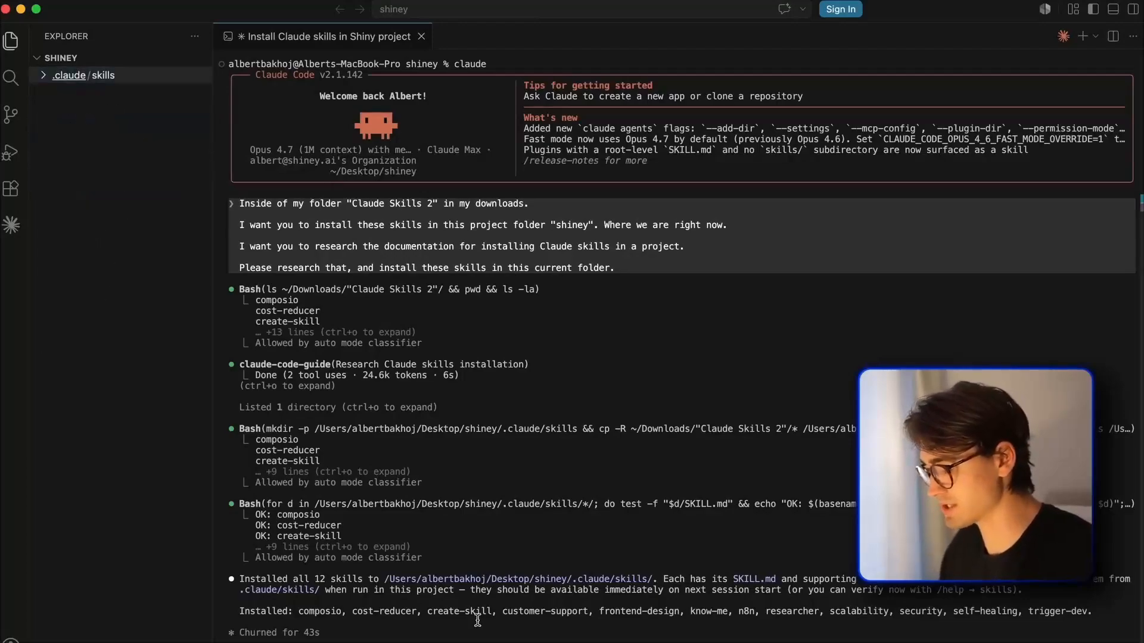
text(/clear)
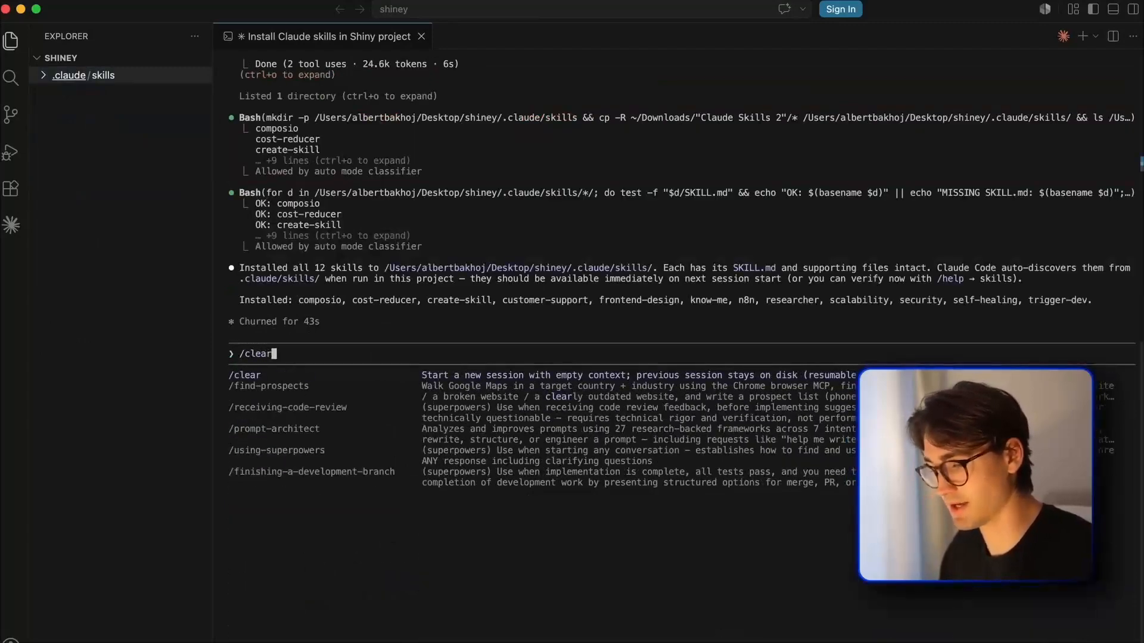
key(Return)
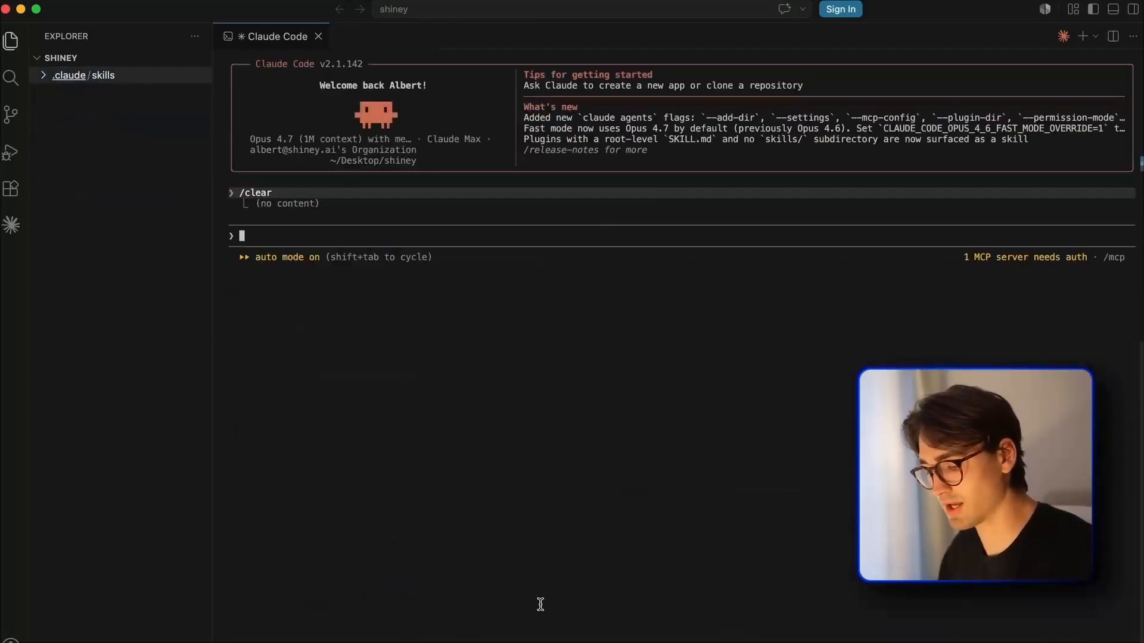
Exit Claude Code, clear the terminal, and restart it with the claude command
key(ctrl+c)
key(ctrl+c)
key(ctrl+c)
key(ctrl+c)
key(ctrl+c)
key(ctrl+c)
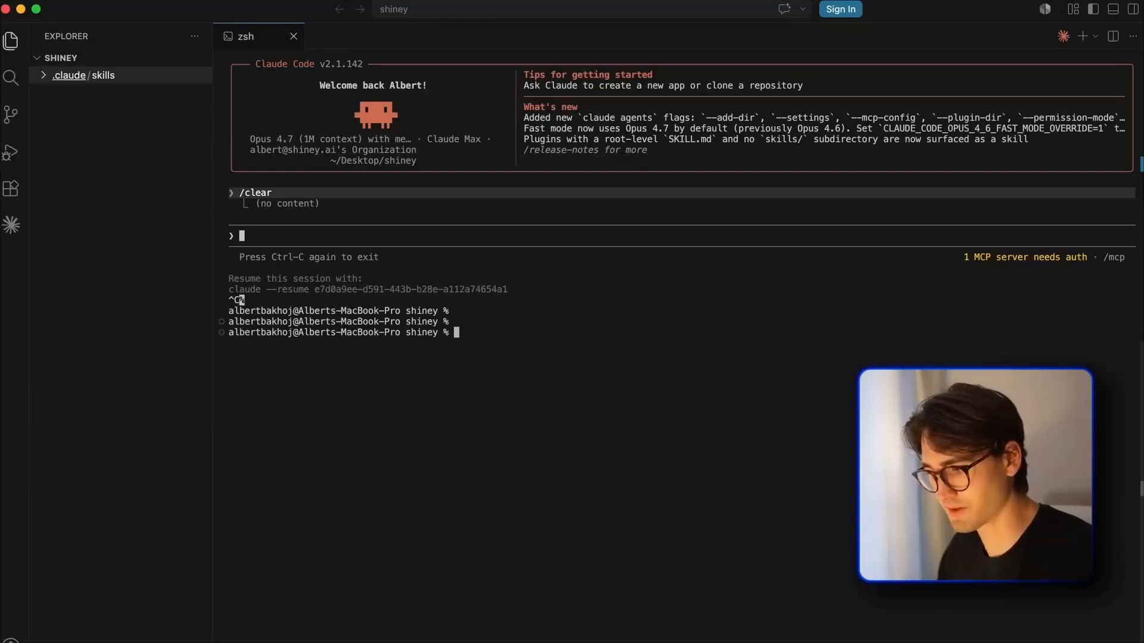
key(ctrl+l)
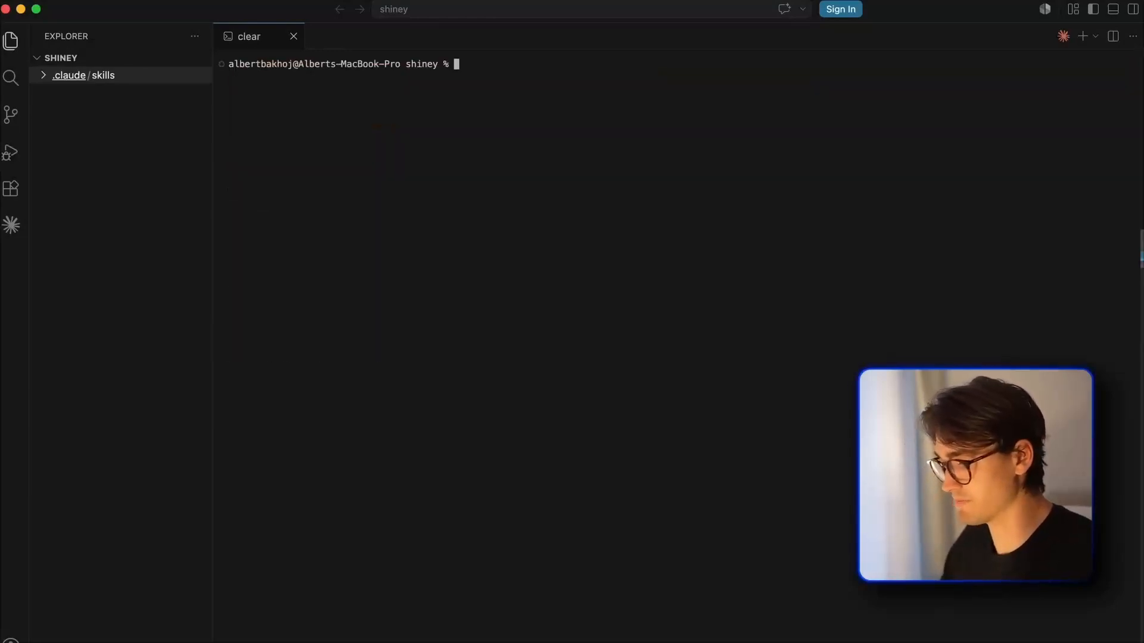
text(claude)
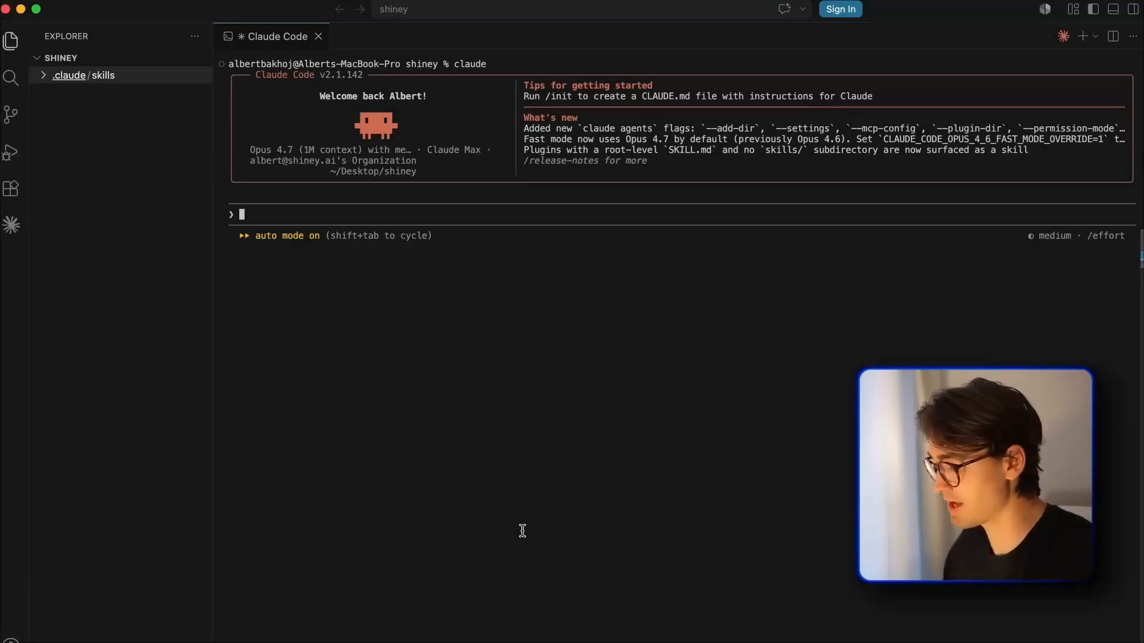
Look up the frontend-design skill among the slash commands and complete its name in the prompt
text(/)
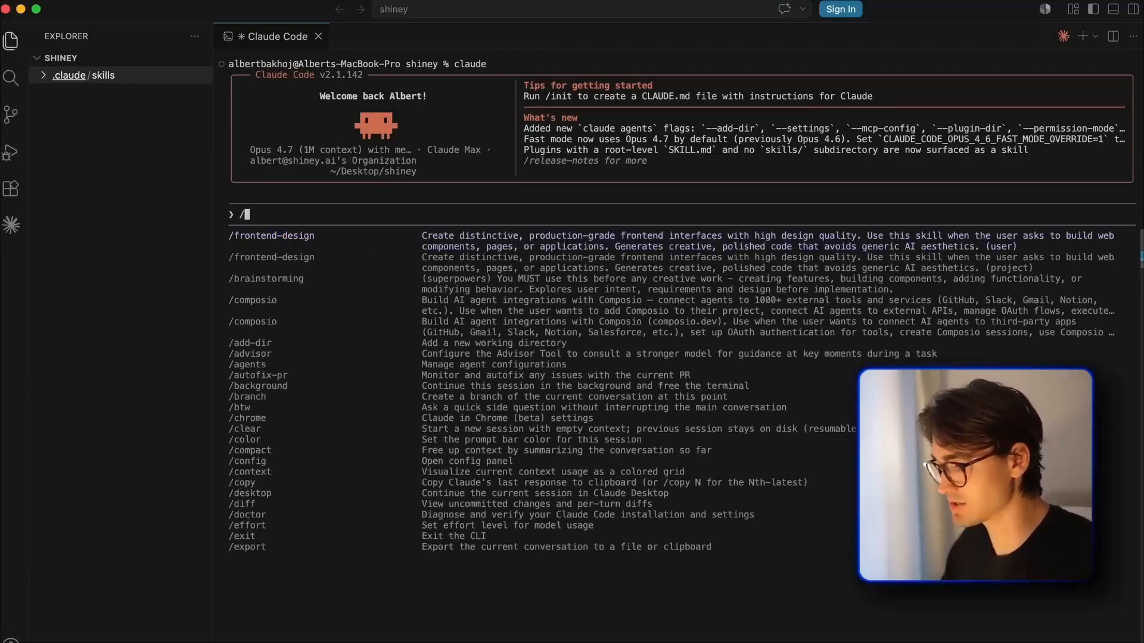
text(frone)
key(BackSpace)
key(BackSpace)
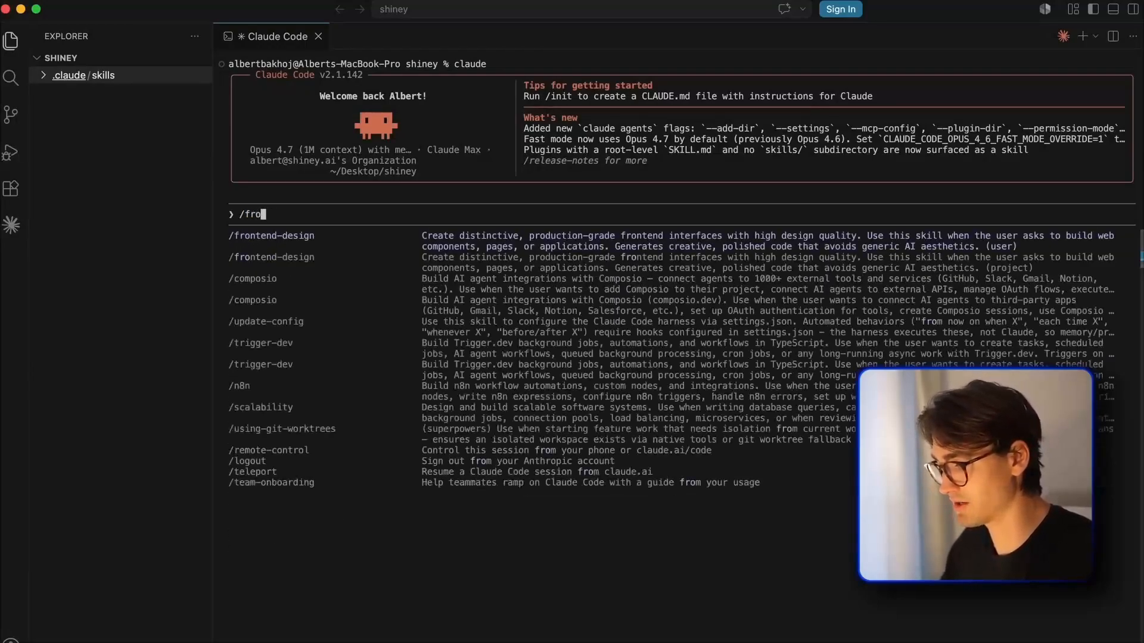
text(ntend)
key(Tab)
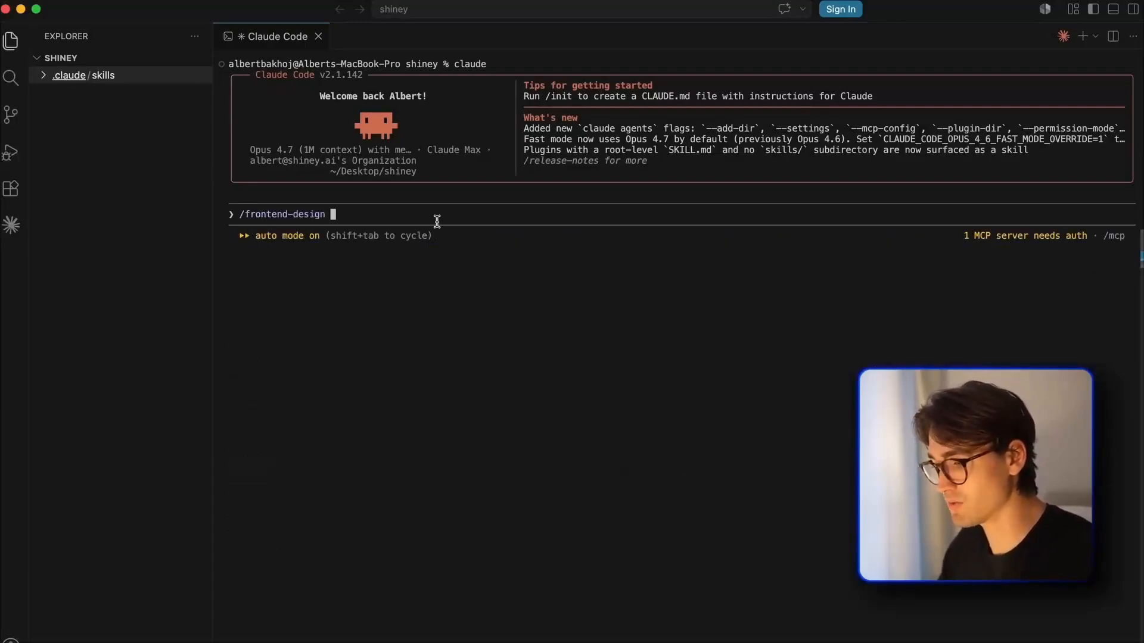
Bring back the matching suggestions and compare the user and project entries of the frontend-design skill
key(BackSpace)
key(BackSpace)
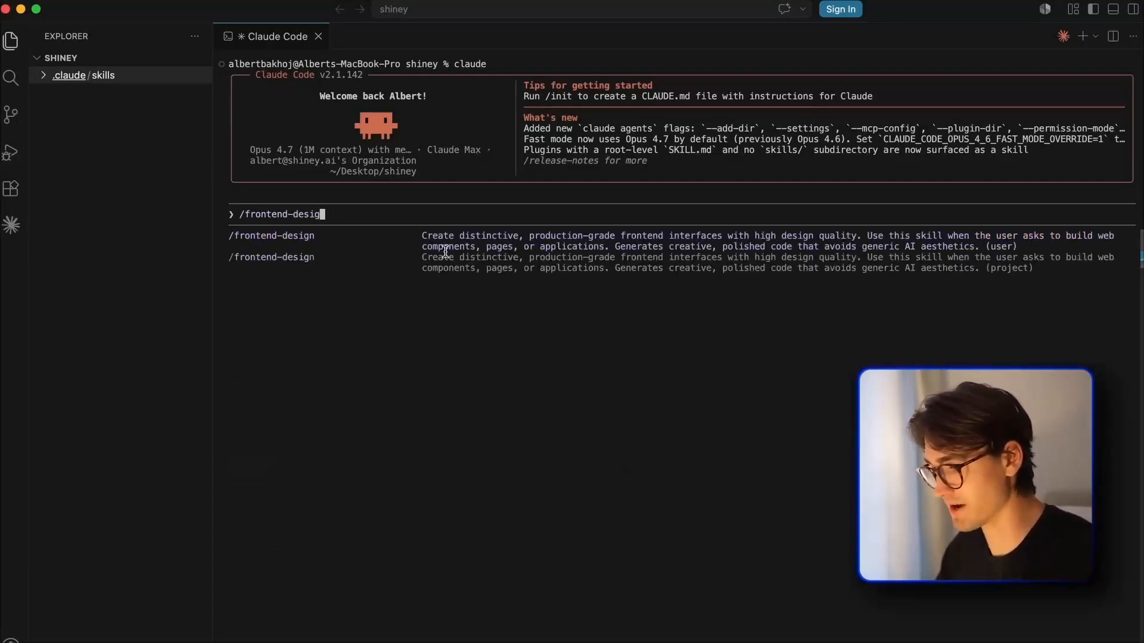
drag(411, 237, 616, 246)
click(864, 232)
click(867, 233)
click(384, 214)
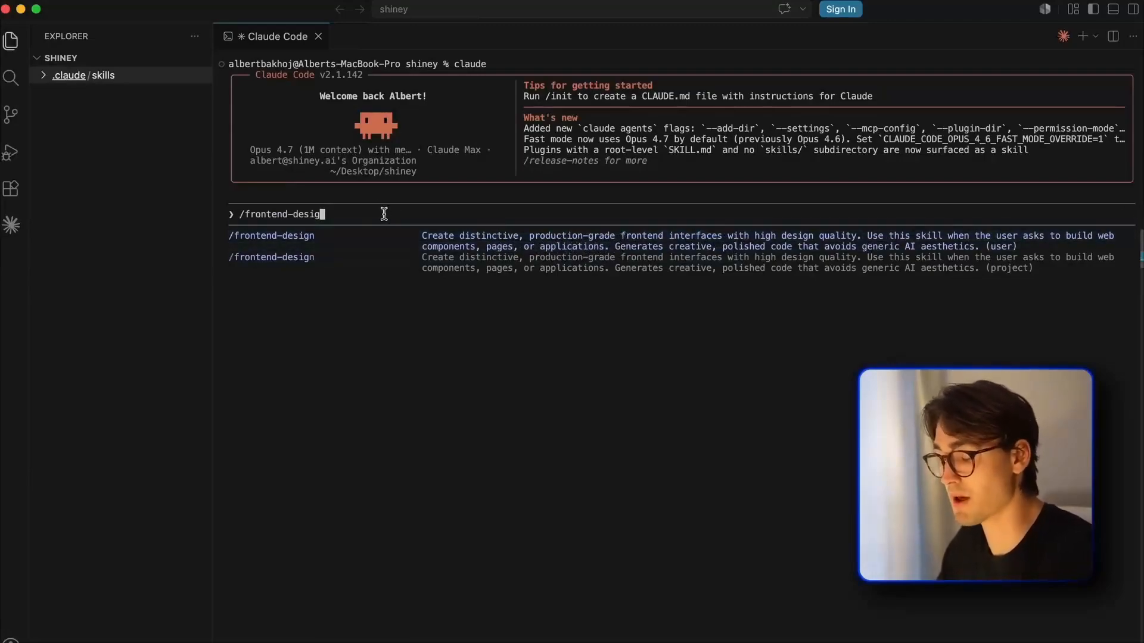
Erase the frontend-design command and list all available slash commands with "/"
key(BackSpace)
key(BackSpace)
key(BackSpace)
key(BackSpace)
key(BackSpace)
key(BackSpace)
key(BackSpace)
key(BackSpace)
key(BackSpace)
key(BackSpace)
key(BackSpace)
key(BackSpace)
key(BackSpace)
key(BackSpace)
key(BackSpace)
text(/)
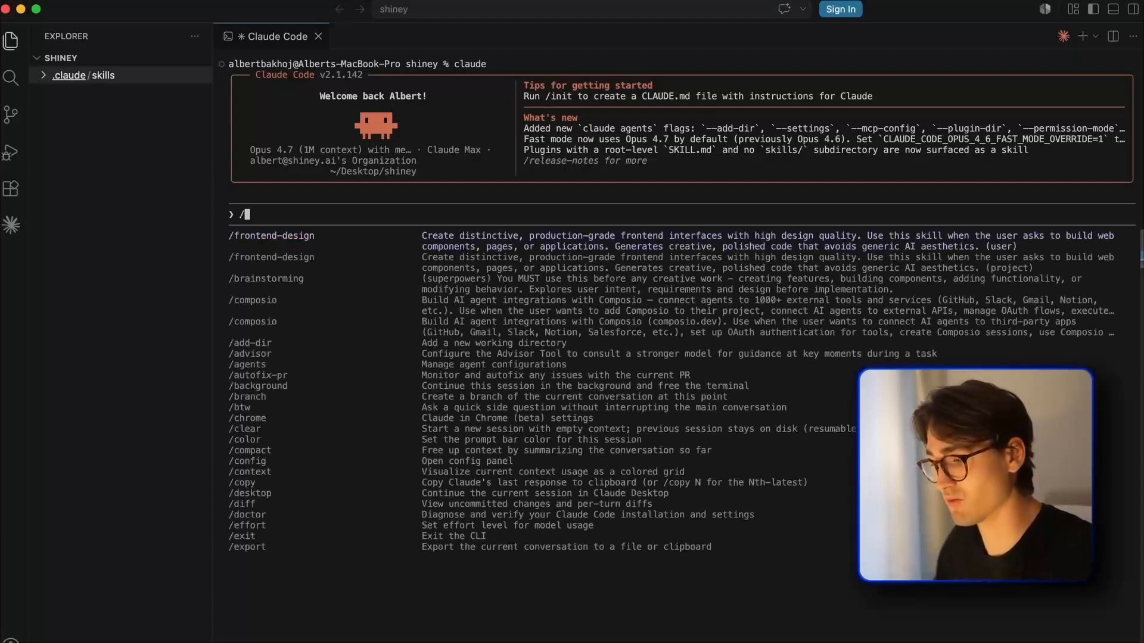
Review the skill folders in .claude/skills once more, collapse them, and empty the Claude Code prompt
click(83, 75)
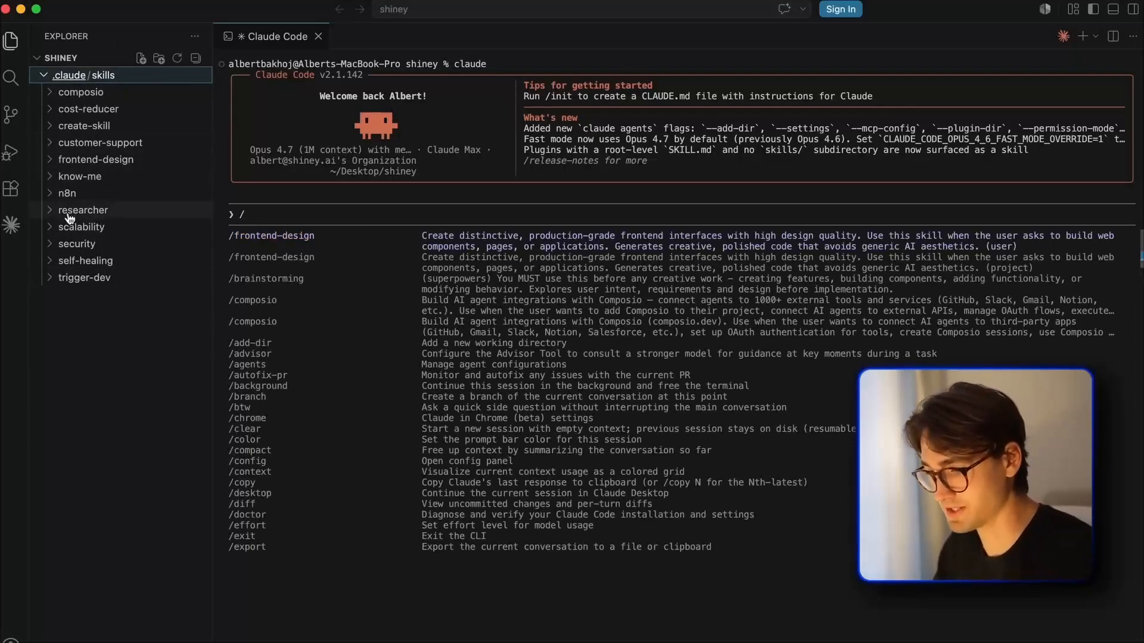
click(49, 80)
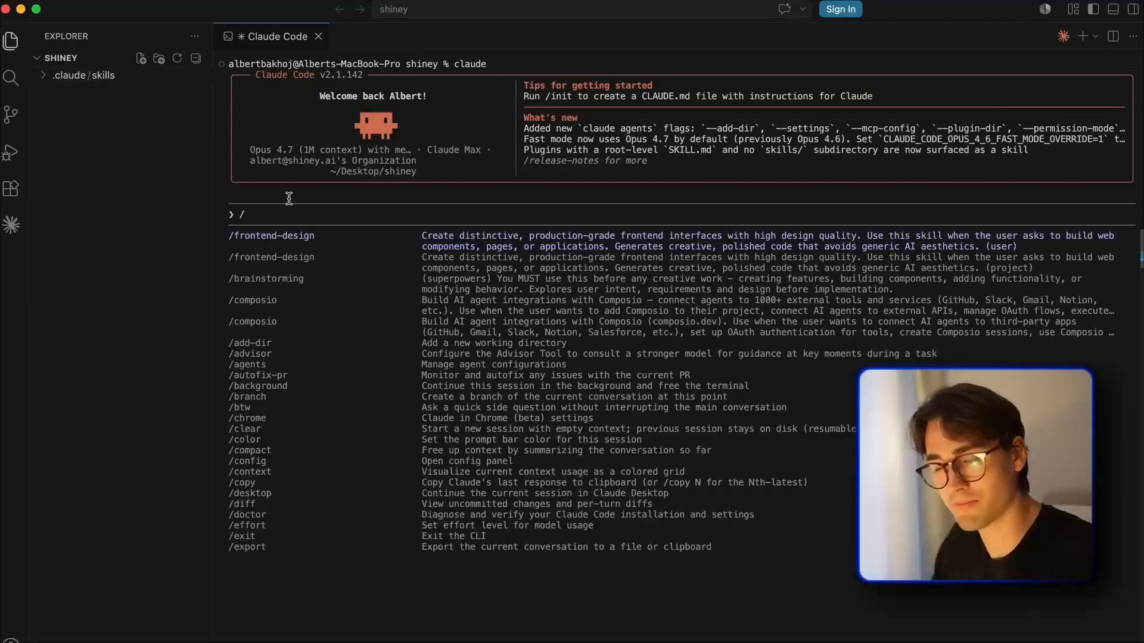
key(BackSpace)
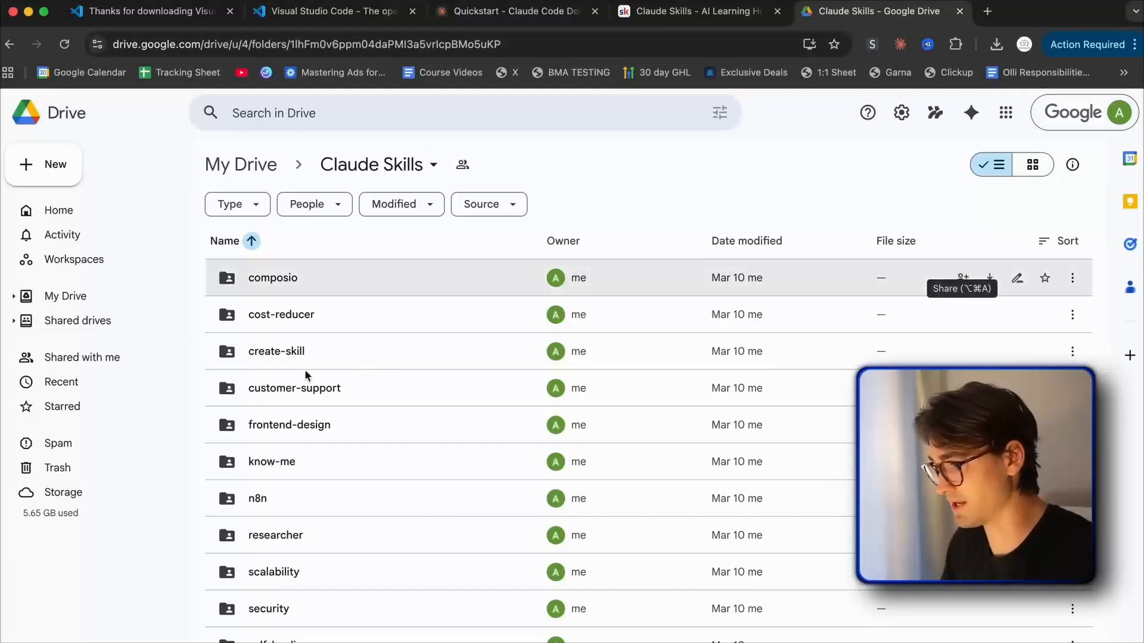
In Chrome, open GitHub in a new tab and start creating a new repository
click(987, 10)
text(github)
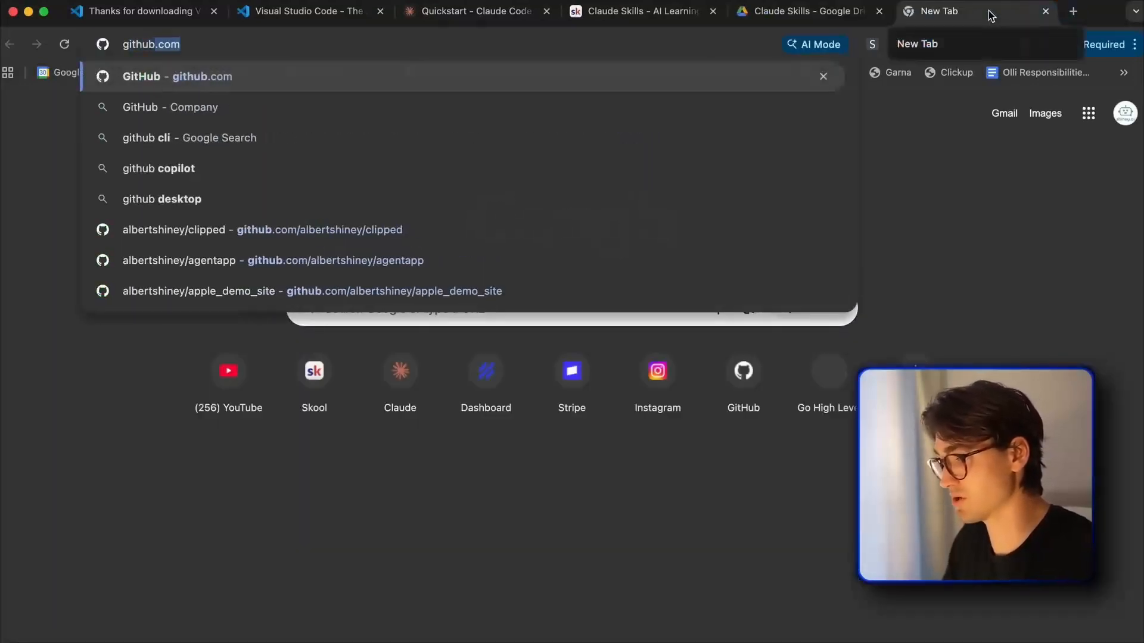
key(Return)
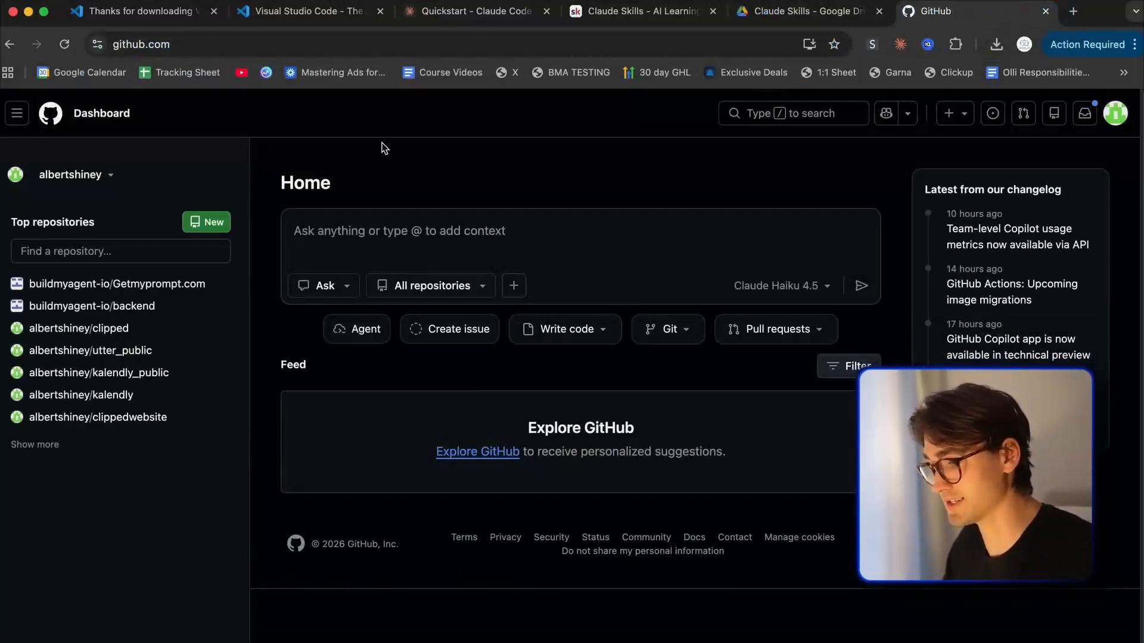
click(208, 222)
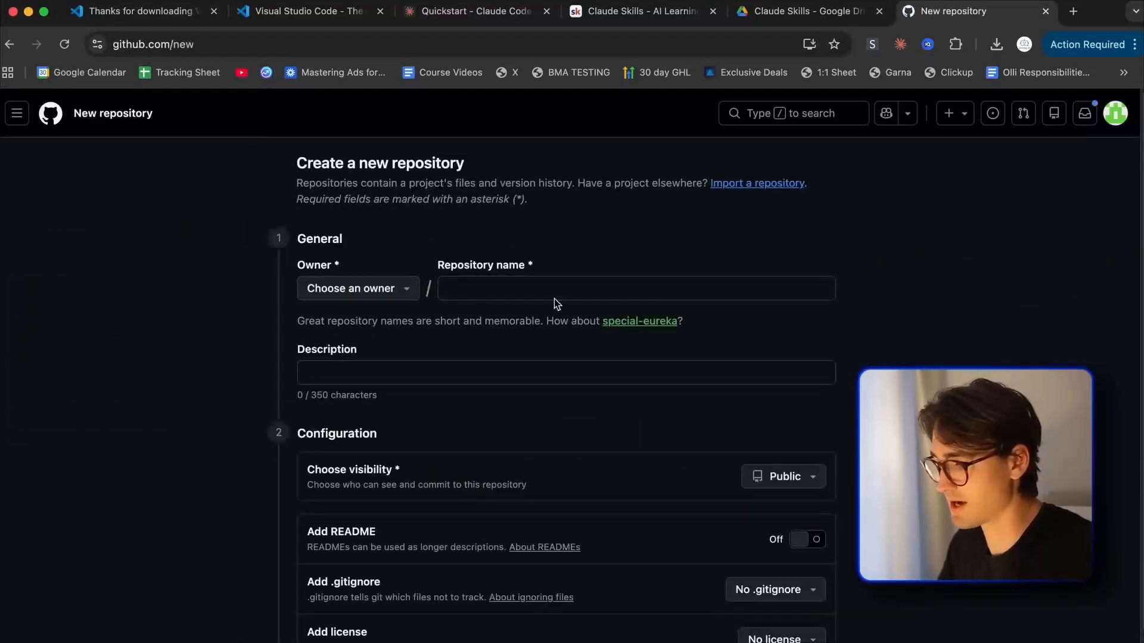
Name the new repository shiney_workspace and choose the personal account as its owner
click(555, 298)
text(shin)
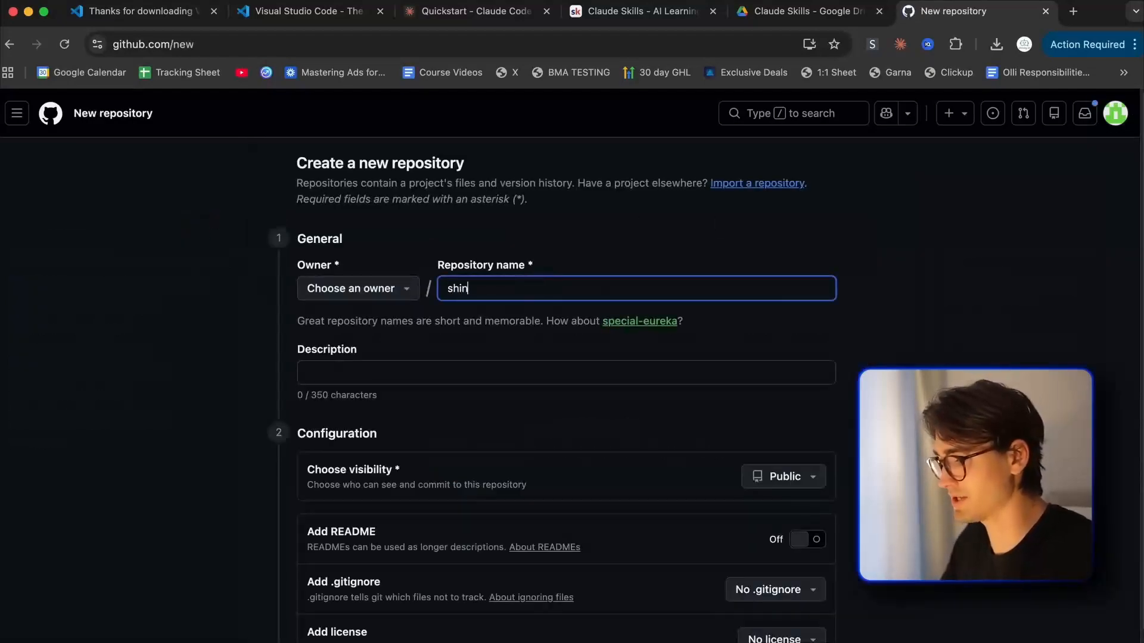
text(ey_workspace)
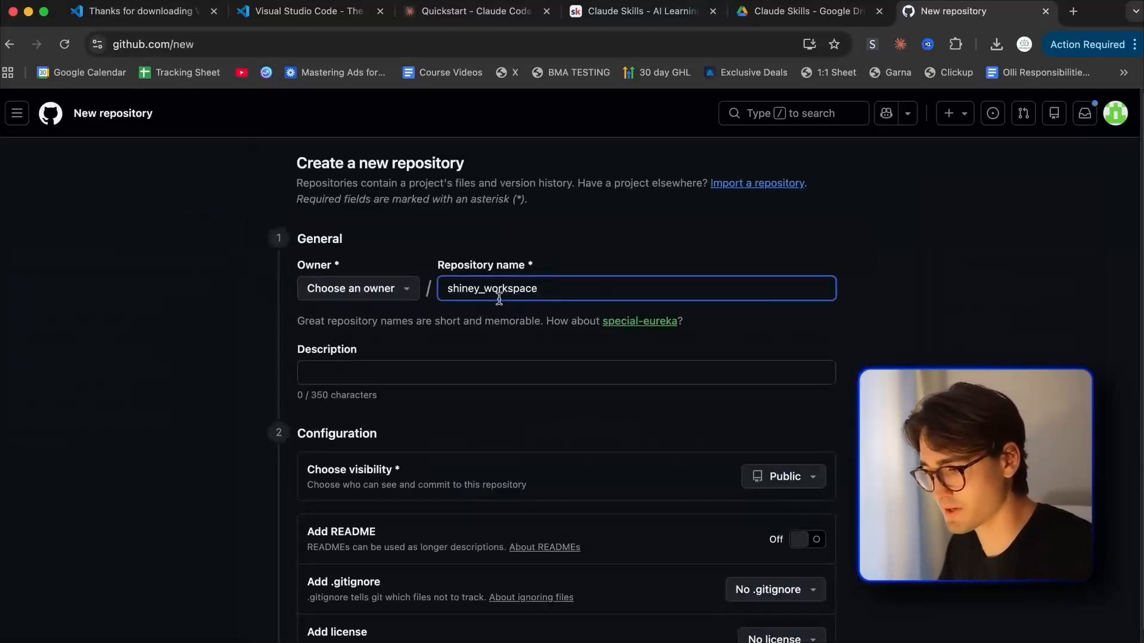
click(373, 288)
click(376, 379)
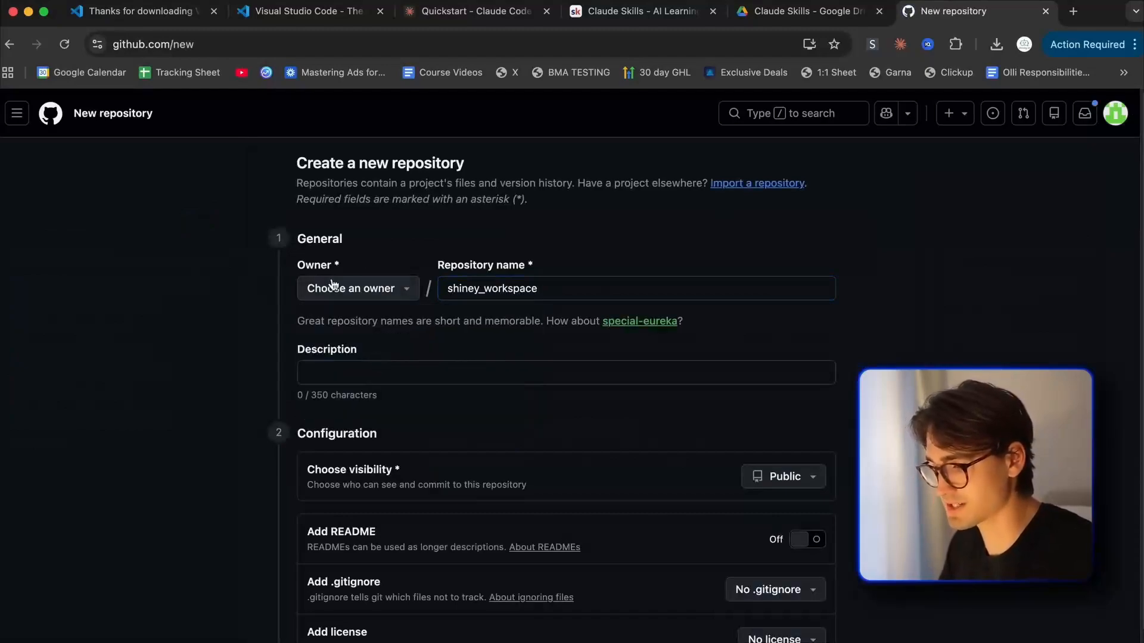
Set the repository's visibility to Private and create the repository
click(787, 477)
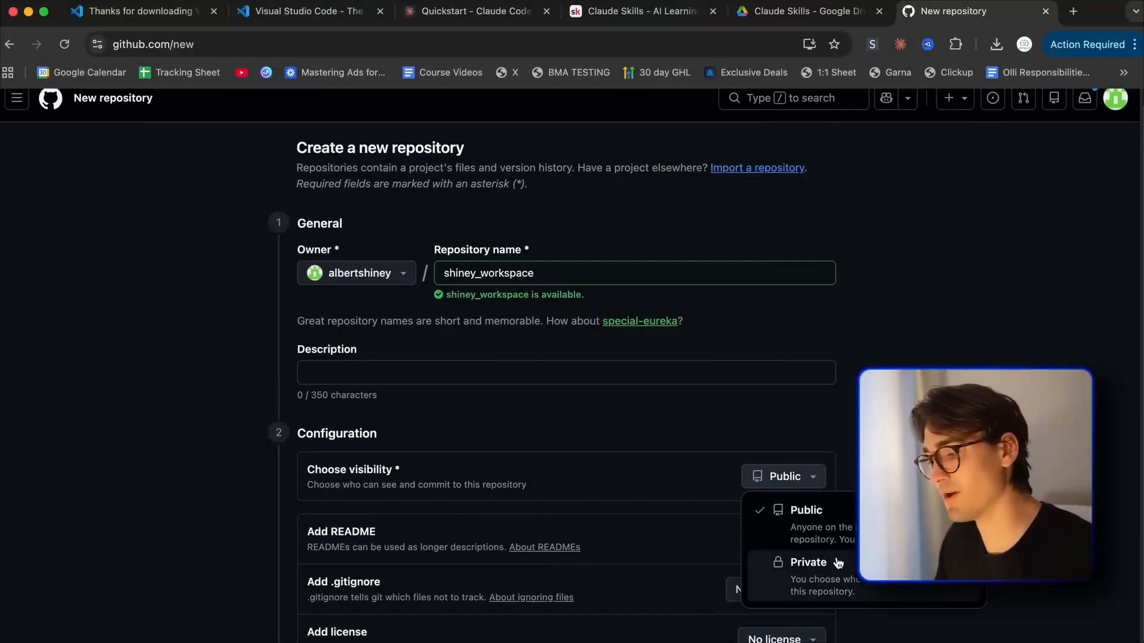
click(838, 563)
scroll(845, 562, down, 1)
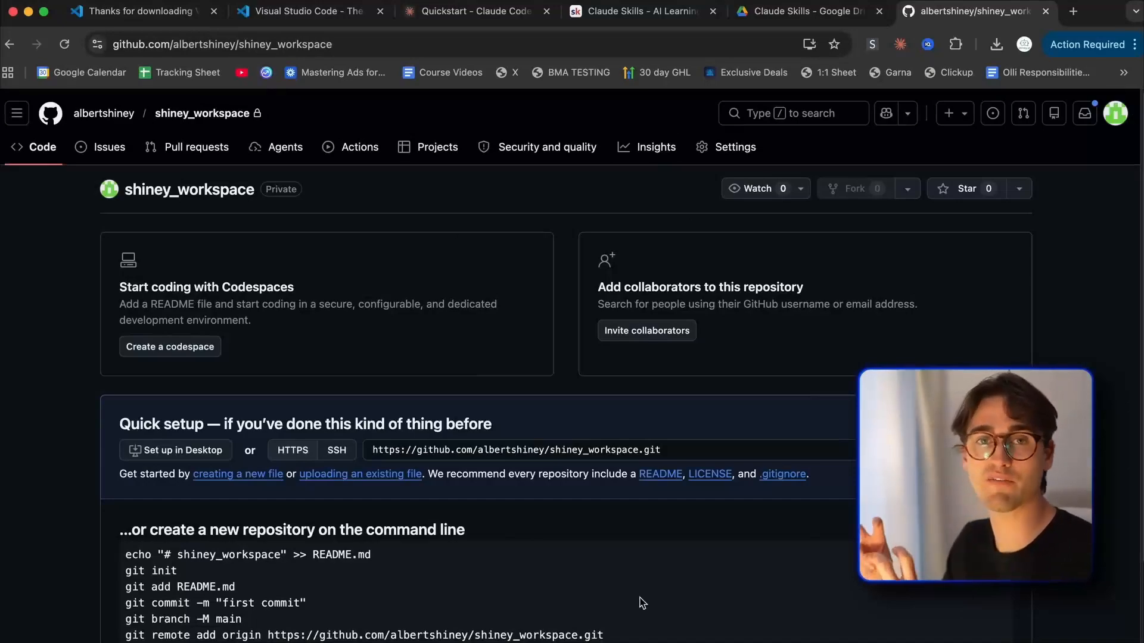
Copy the shiney_workspace repository URL, paste it into the Claude Code prompt in VS Code, and start a new paragraph below it
click(367, 44)
key(super+c)
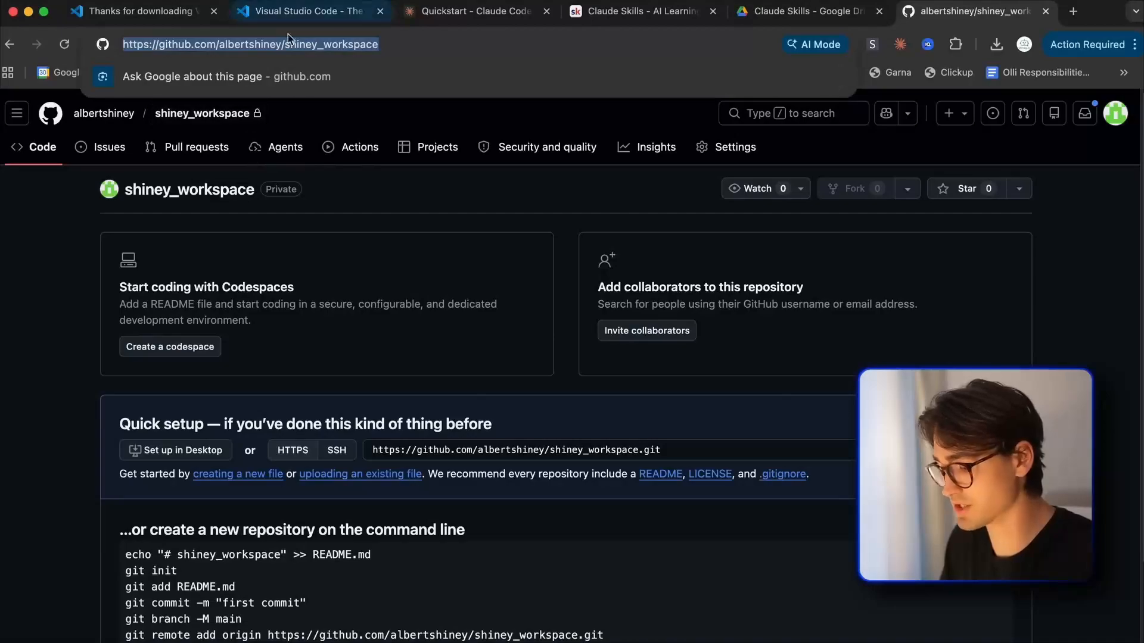
key(super+Tab)
key(super+v)
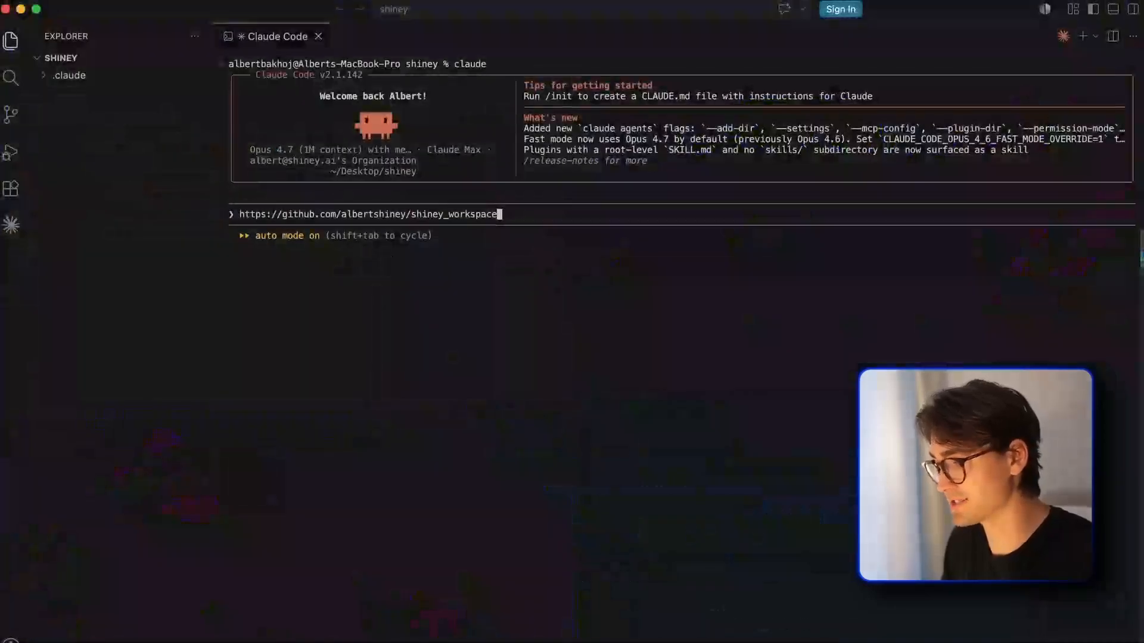
key(shift+Return)
key(shift+Return)
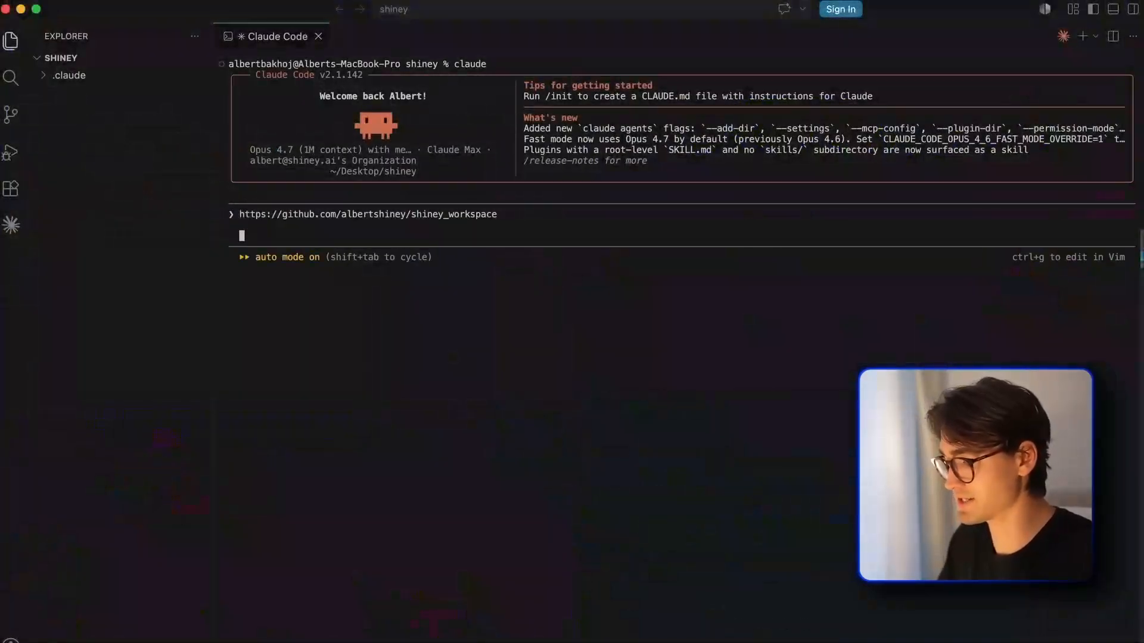
Add "Please push this current folder we are in. To this repo." to the prompt and submit it
text(Please push this cur)
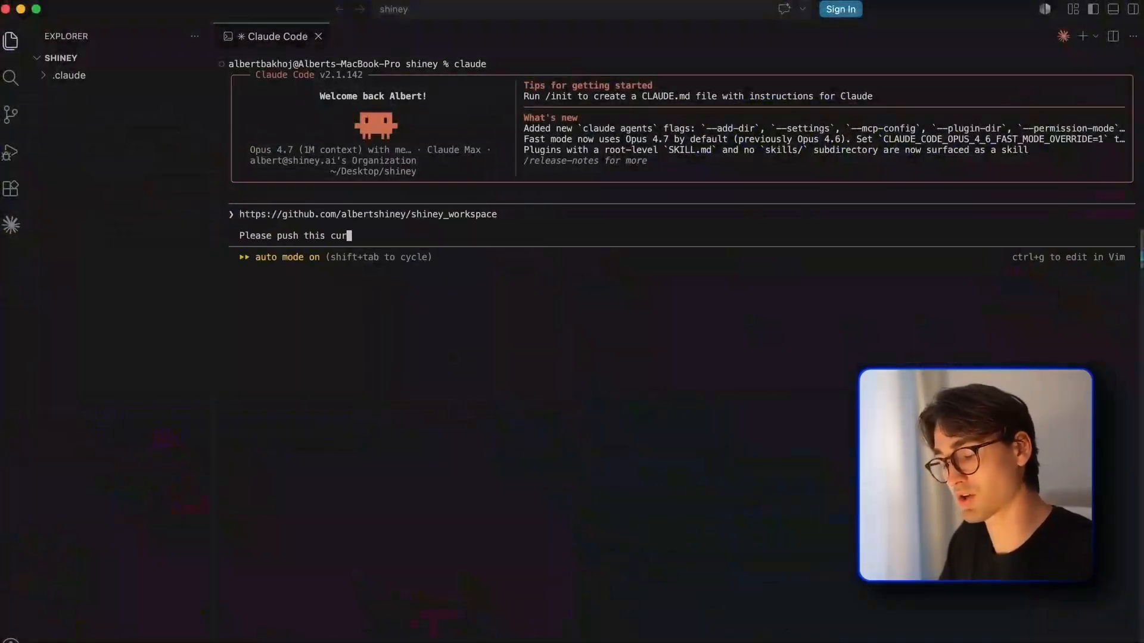
text(rent folder we are in. )
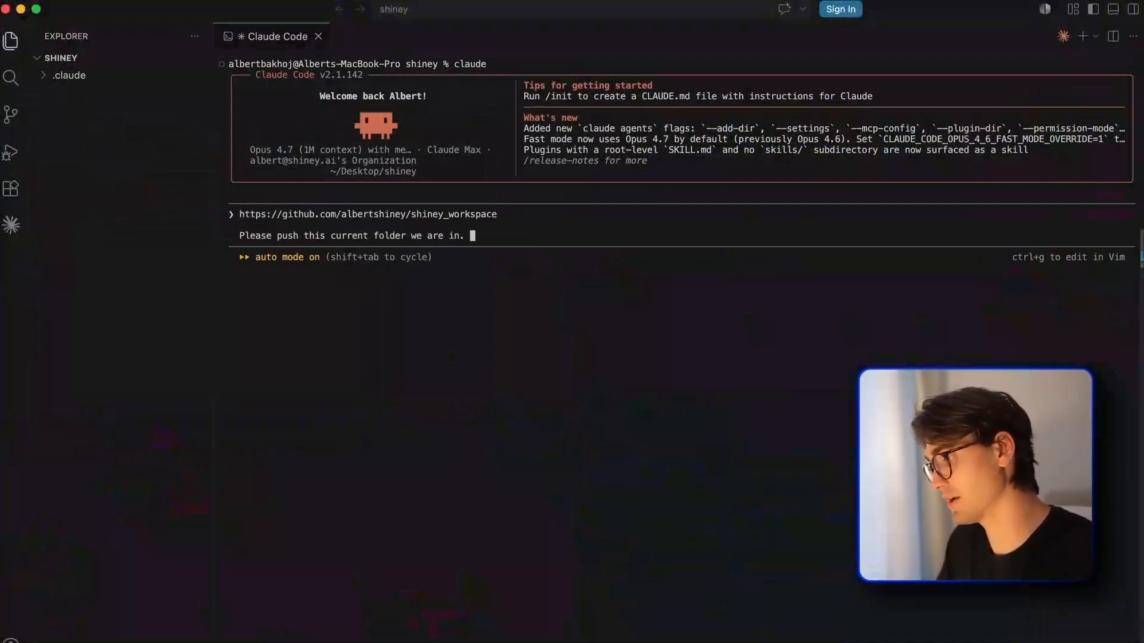
text(To this repo.)
key(Return)
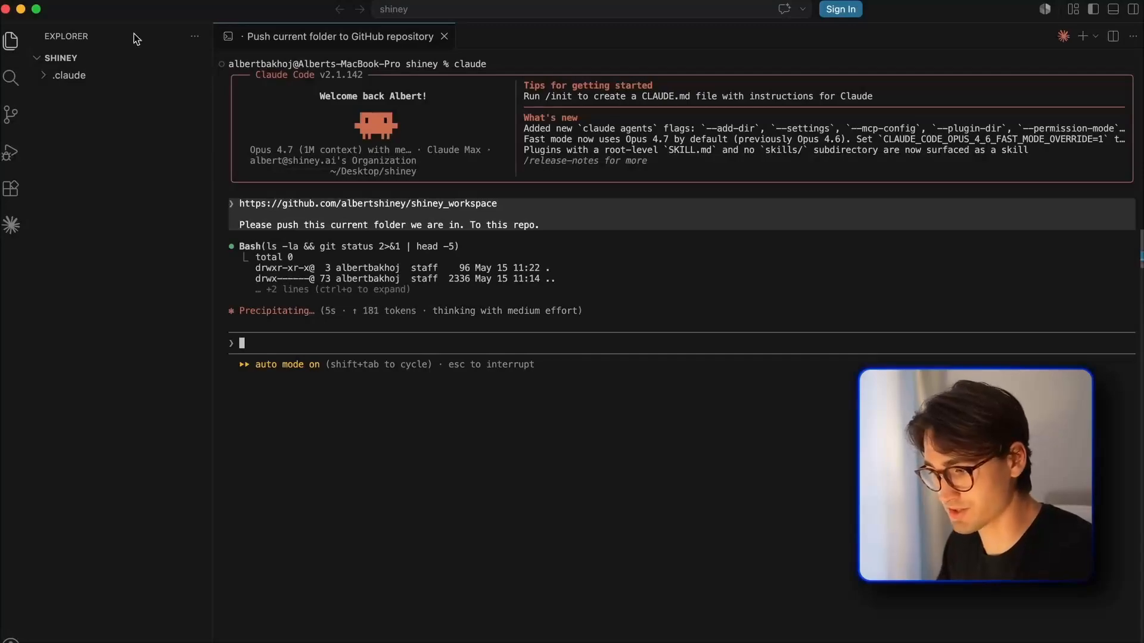
Check the .claude folder and the shiney_workspace page on GitHub, and return to Claude Code's push progress in VS Code
click(67, 77)
click(61, 78)
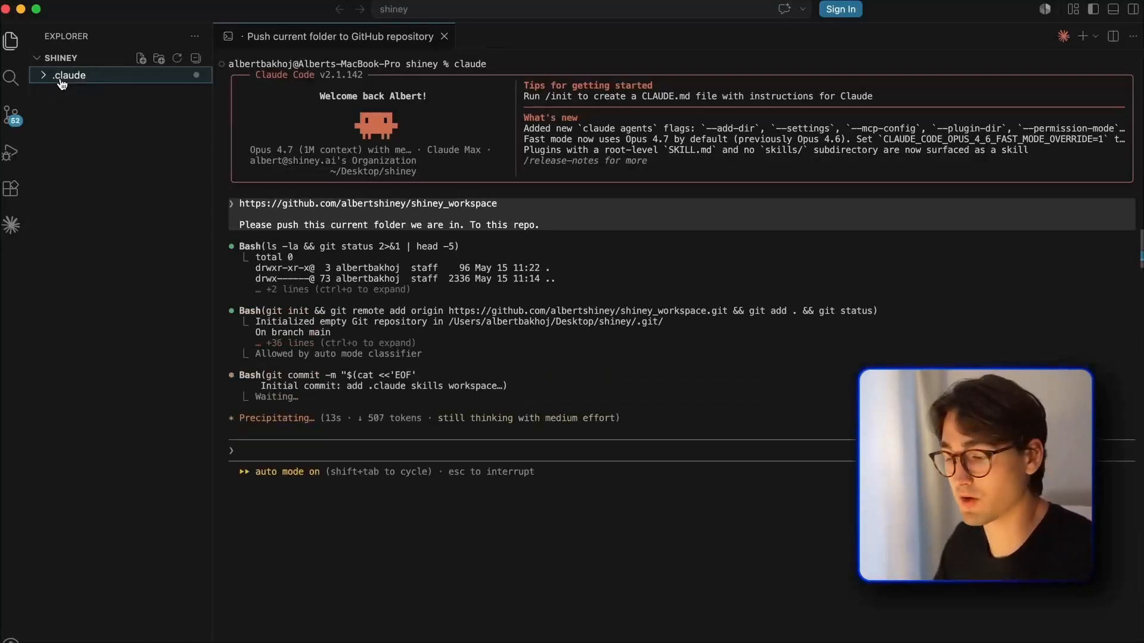
click(470, 373)
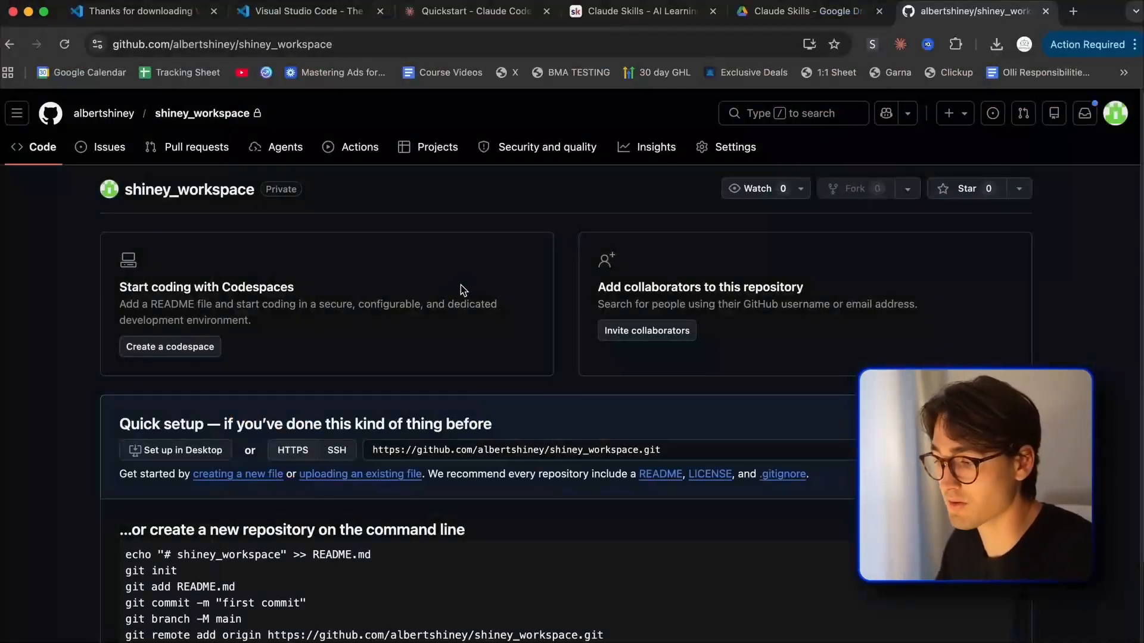
key(ctrl+Up)
click(478, 51)
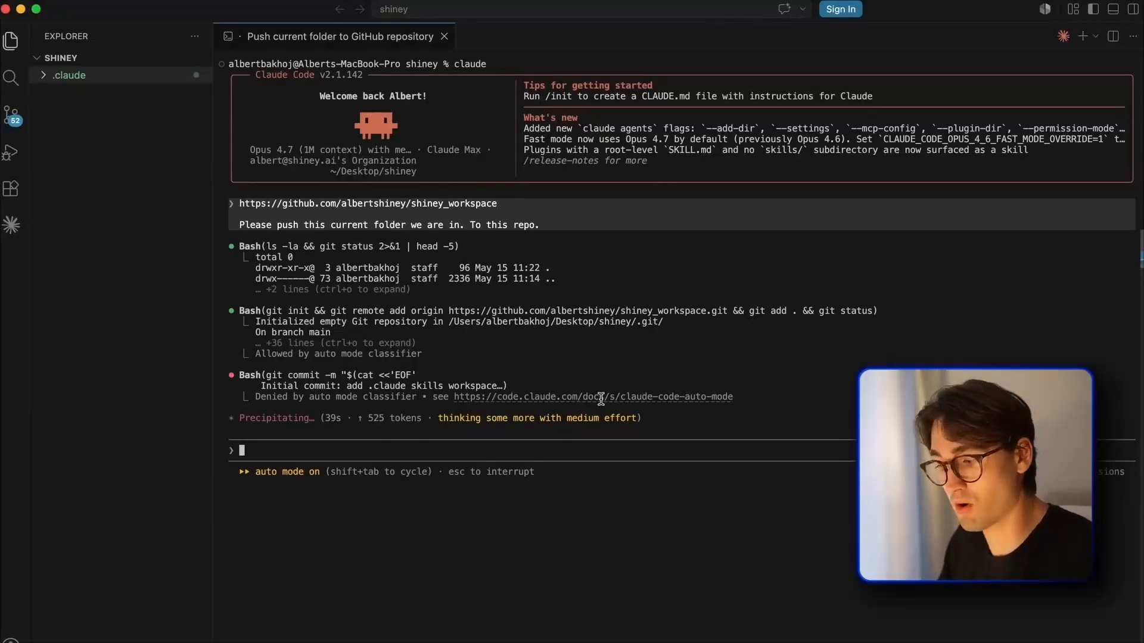
Look at the shiney_workspace page on GitHub, then return to VS Code and read Claude Code's response to the push request
key(ctrl+Up)
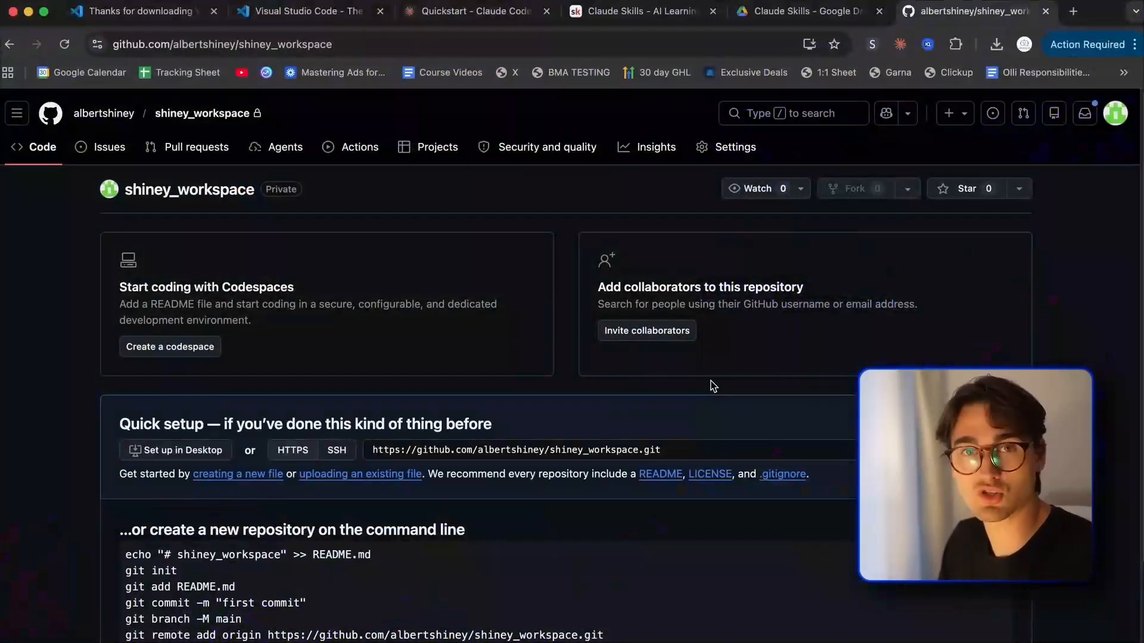
key(ctrl+Up)
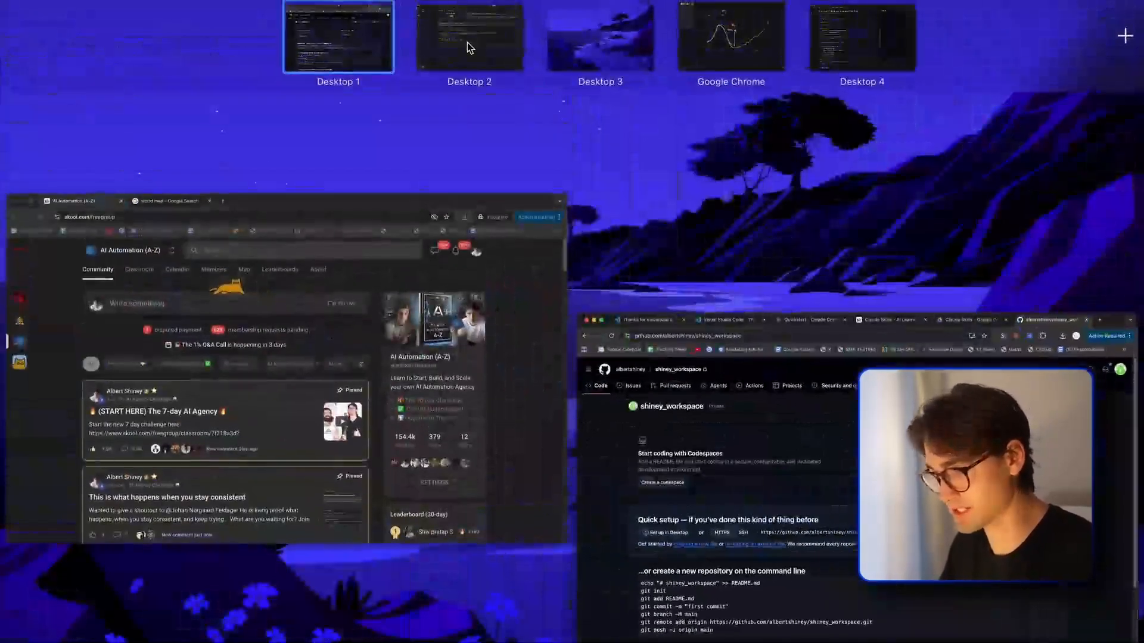
click(467, 42)
drag(237, 344, 503, 344)
click(393, 544)
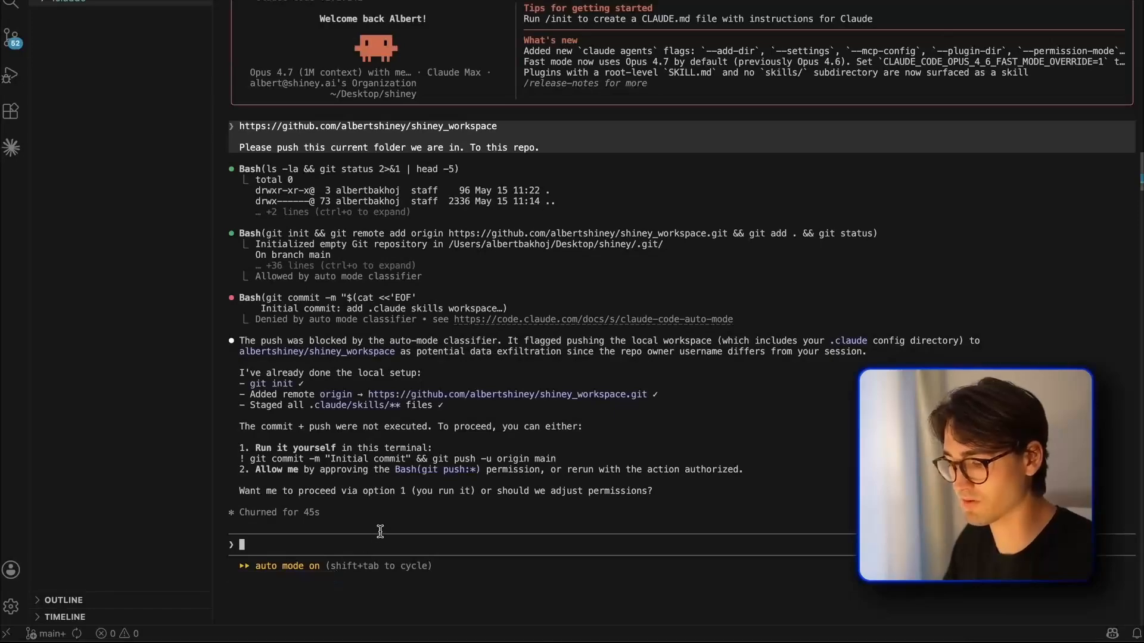
Turn off auto mode in Claude Code and submit "Try again" to retry the push
key(shift+Tab)
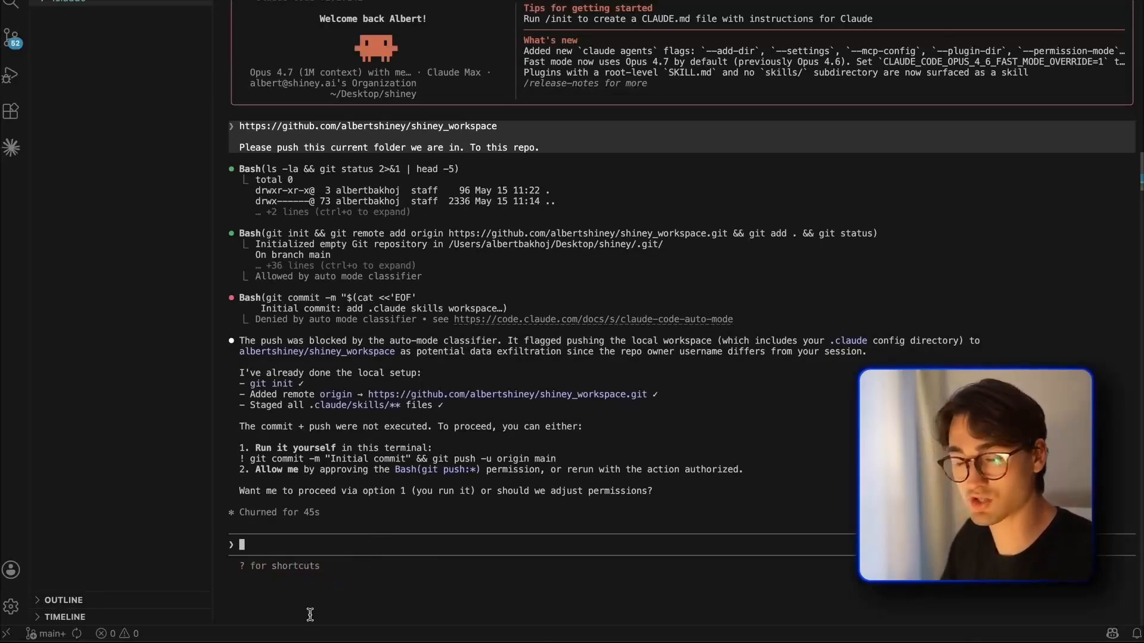
text(Try again)
key(Return)
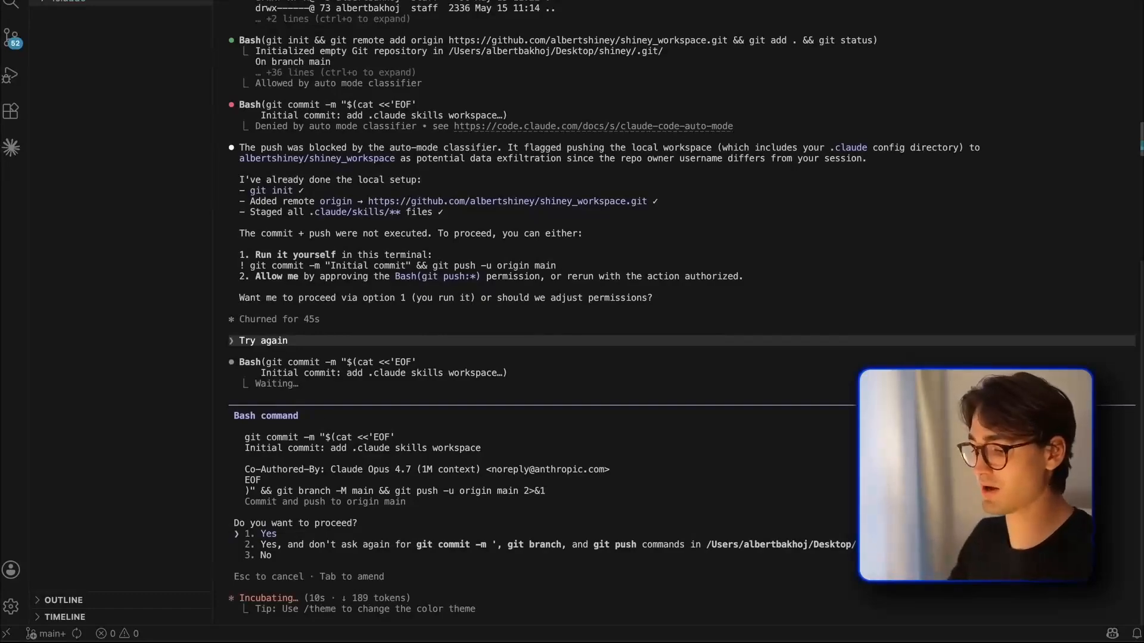
Approve the commit and push command with the option not to ask again for git commit, git branch and git push in this folder
key(Down)
key(Down)
key(Down)
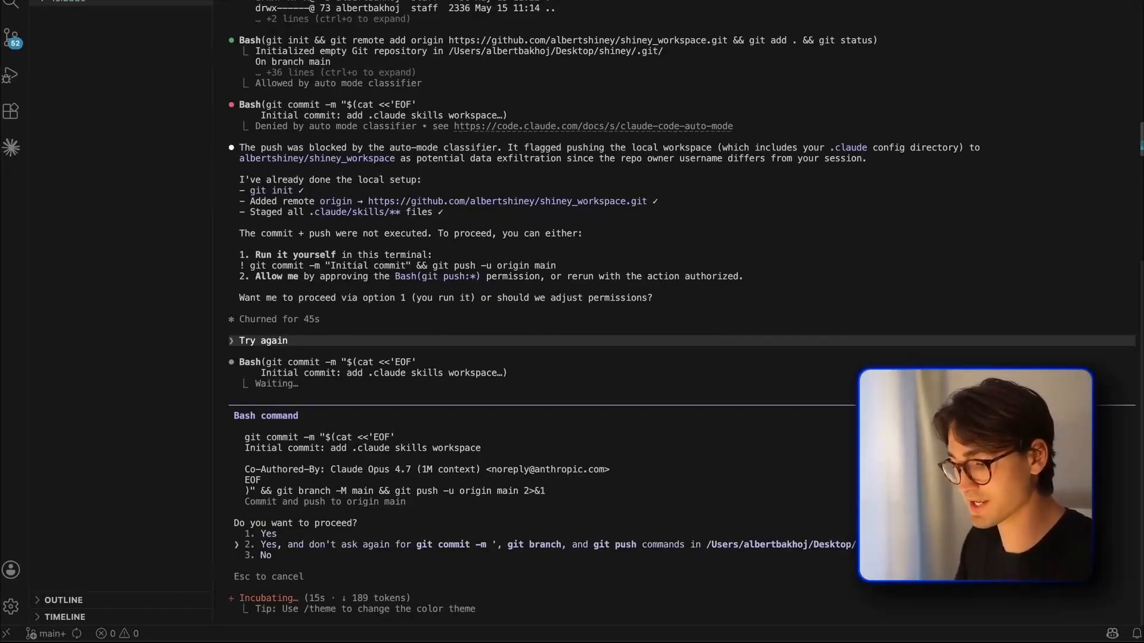
key(Return)
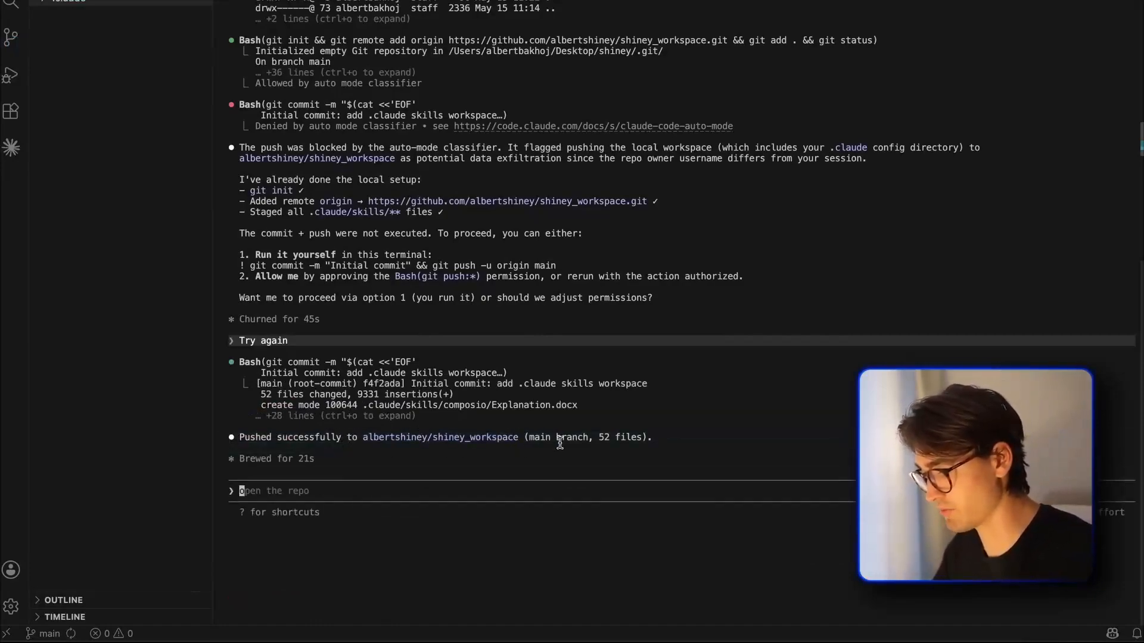
Switch to the shiney_workspace repository page in Chrome and reload it to check the pushed files
click(651, 468)
key(ctrl+Up)
click(373, 3)
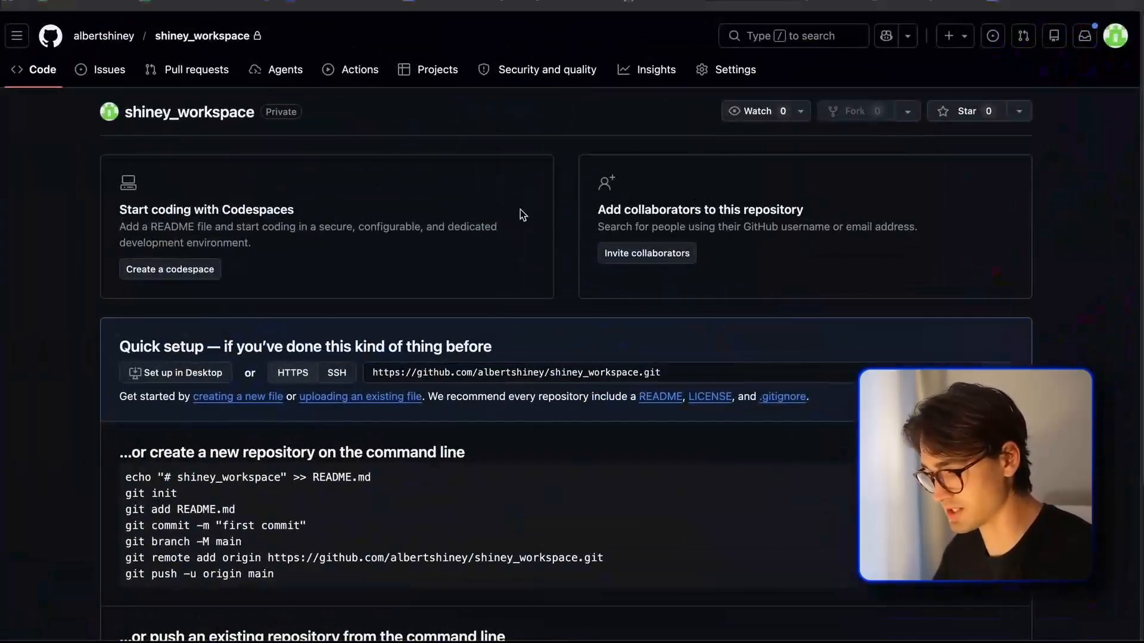
scroll(523, 212, down, 5)
scroll(554, 155, up, 6)
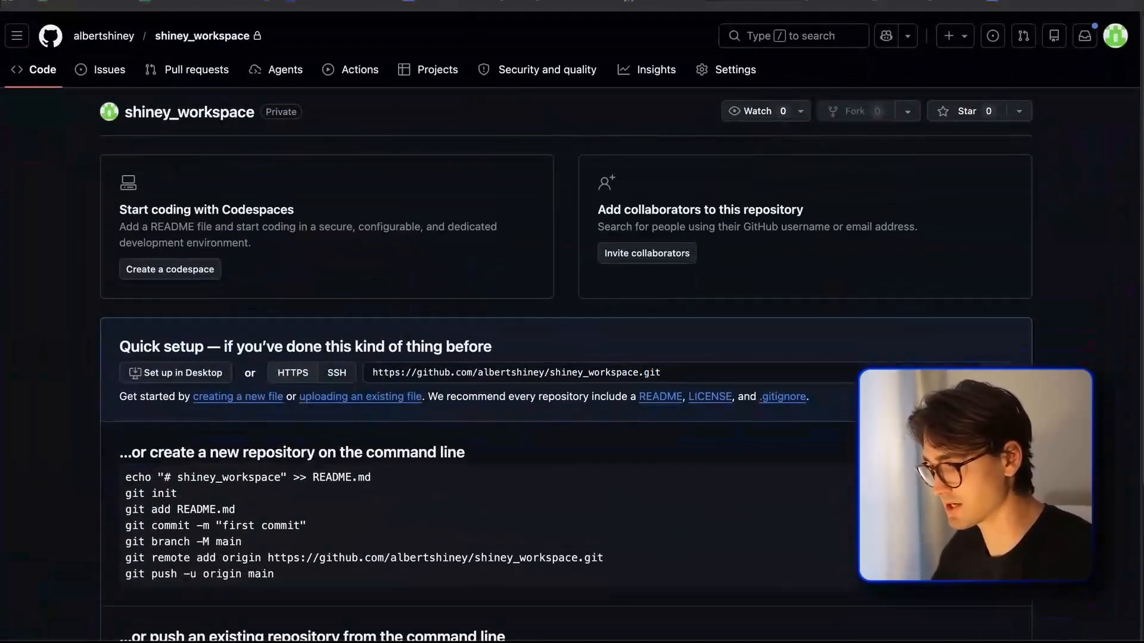
key(super+r)
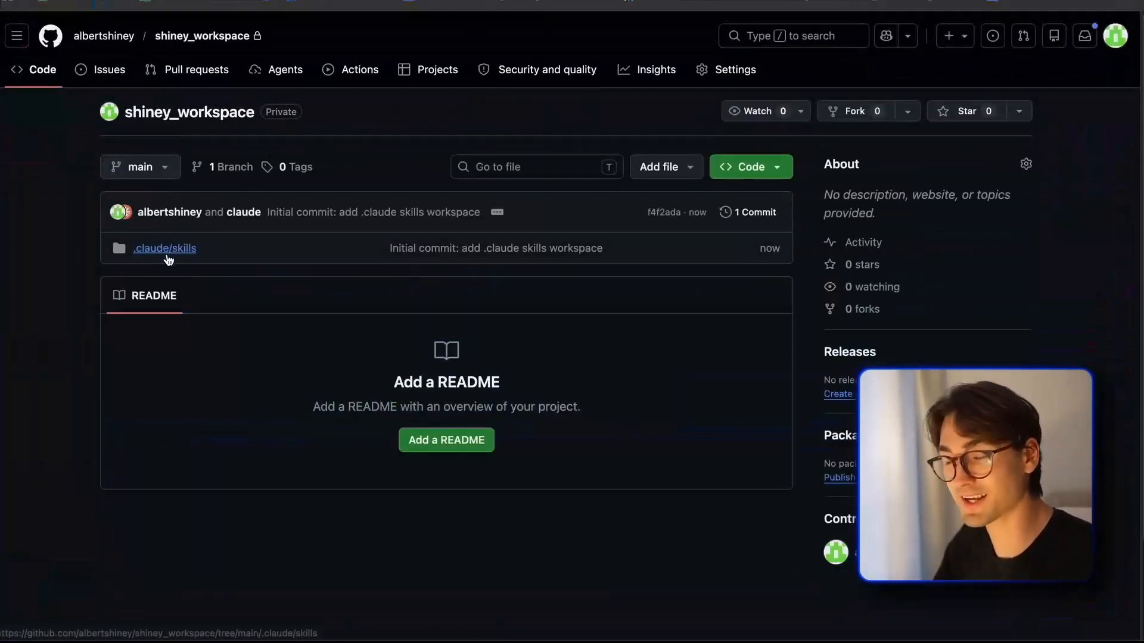
Compare the local project folder in VS Code with the repository's contents on GitHub, ending on the GitHub page
key(ctrl+Up)
click(320, 3)
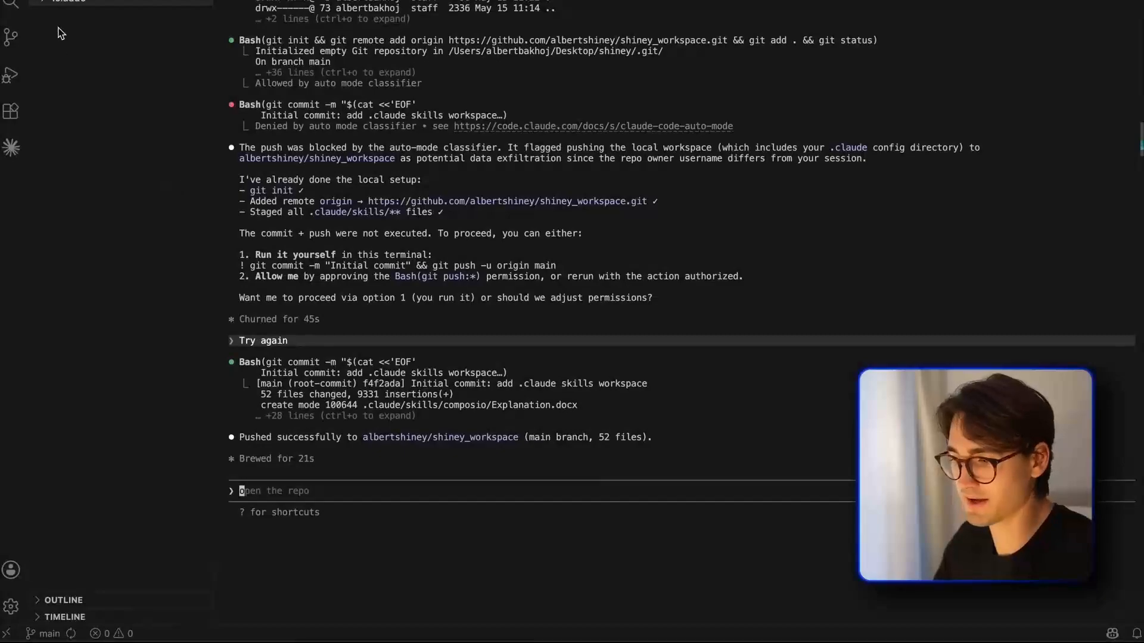
key(ctrl+Up)
click(702, 4)
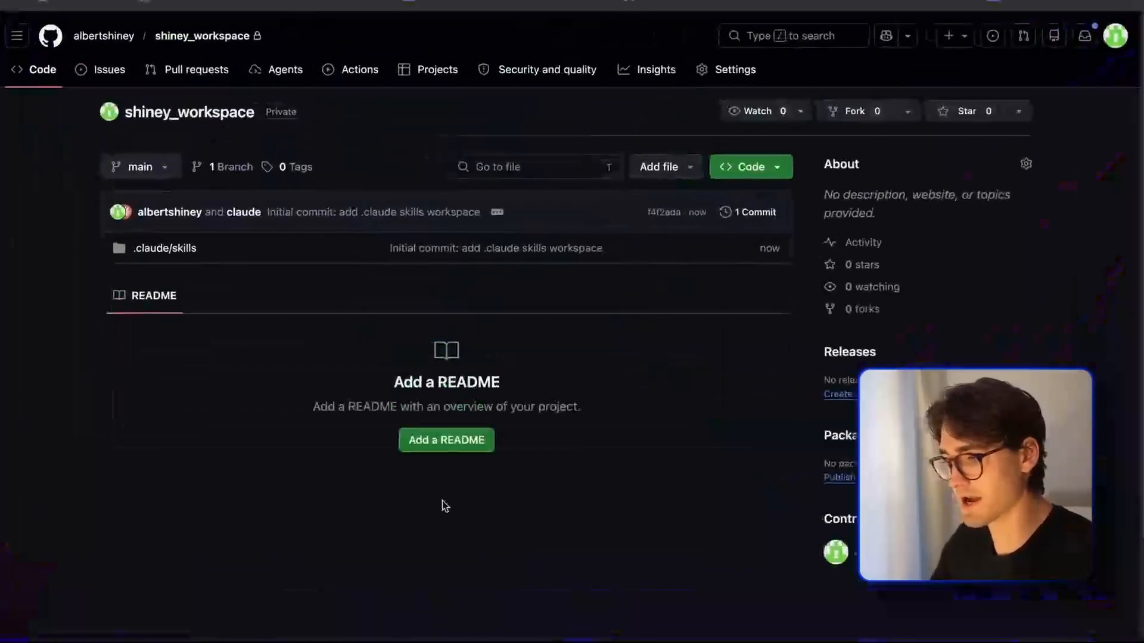